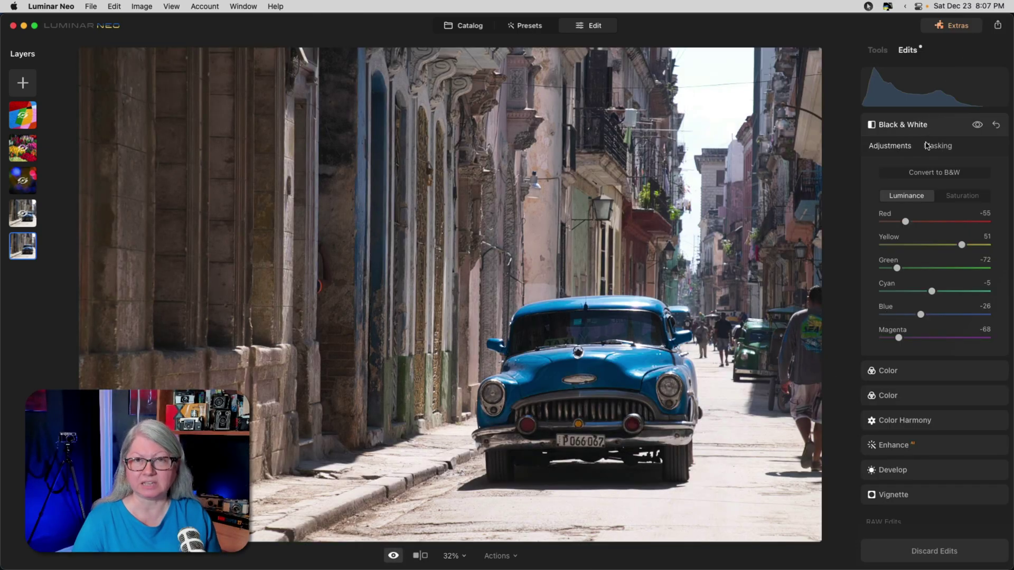
pyautogui.press('\\')
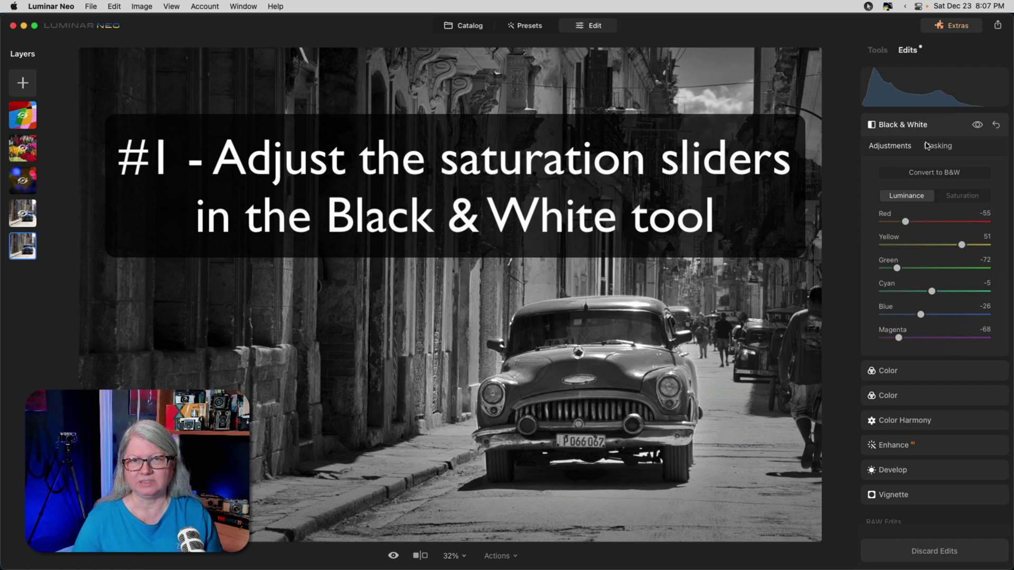
# - Toggle B&W to compare, try Yellow saturation and reset it, then set Blue saturation to 62
pyautogui.click(934, 173)
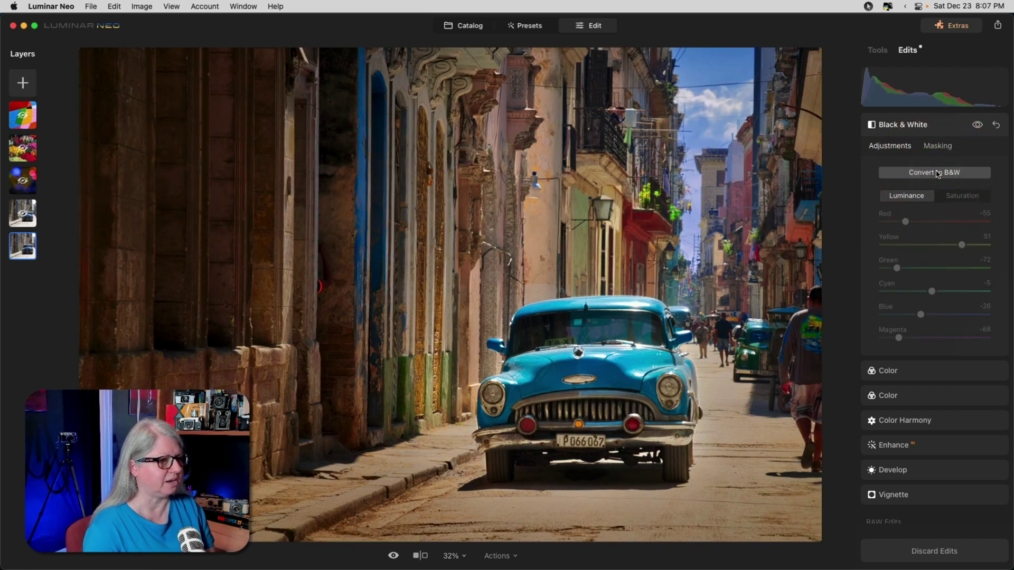
pyautogui.click(937, 175)
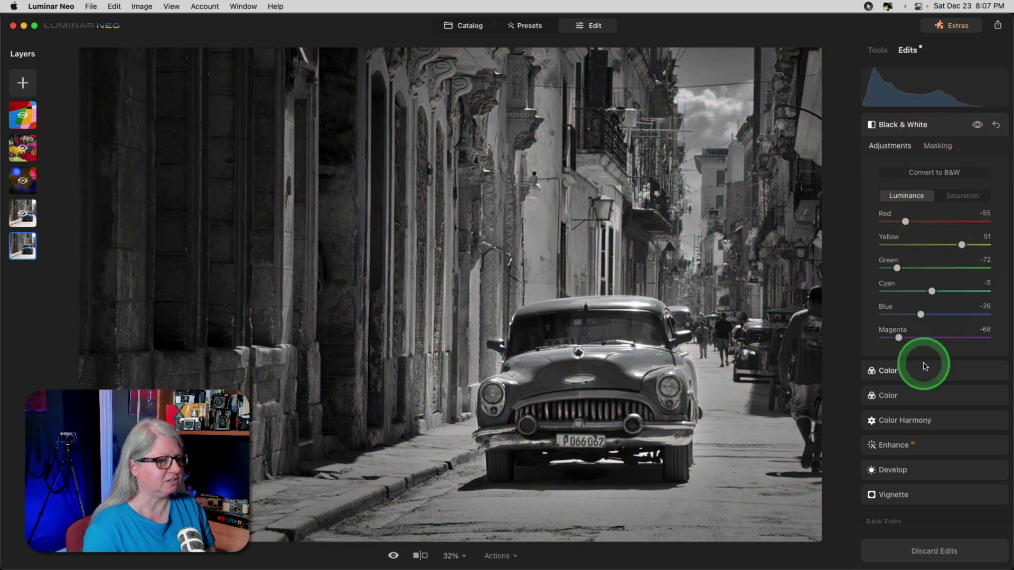
pyautogui.click(966, 197)
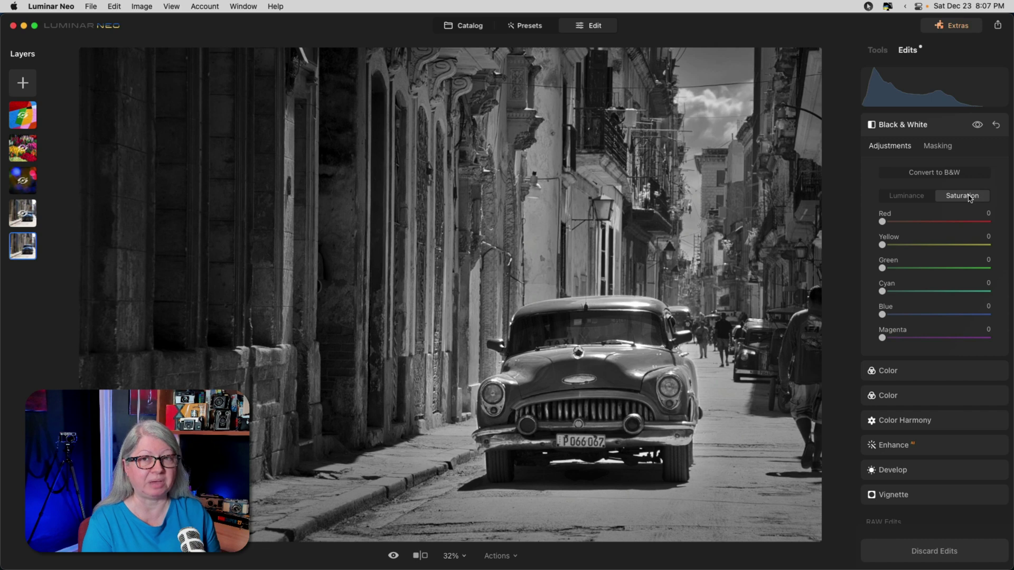
pyautogui.click(969, 198)
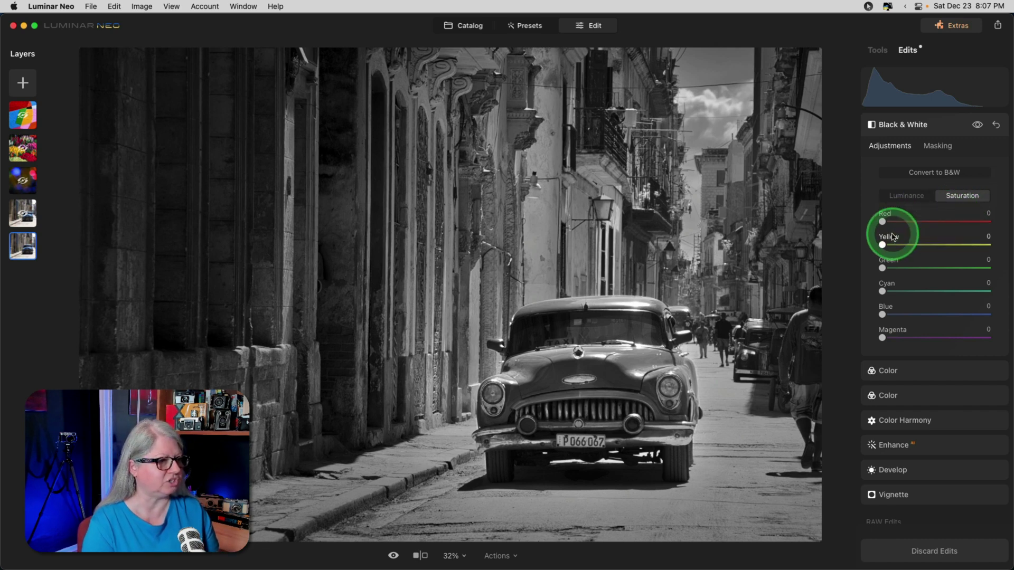
pyautogui.moveTo(881, 245); pyautogui.dragTo(992, 242)
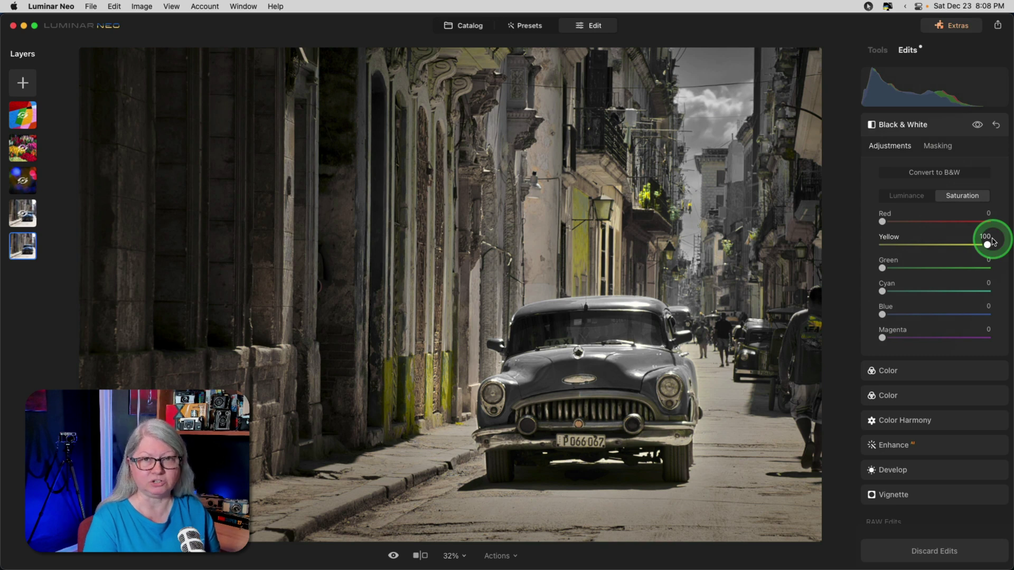
pyautogui.moveTo(993, 242); pyautogui.dragTo(883, 315)
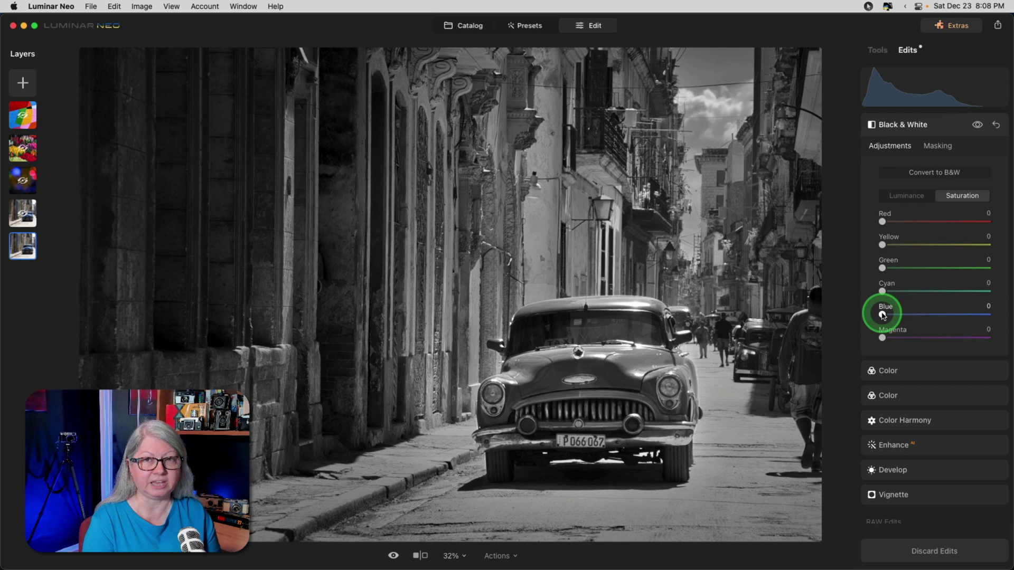
pyautogui.moveTo(883, 315); pyautogui.dragTo(950, 305)
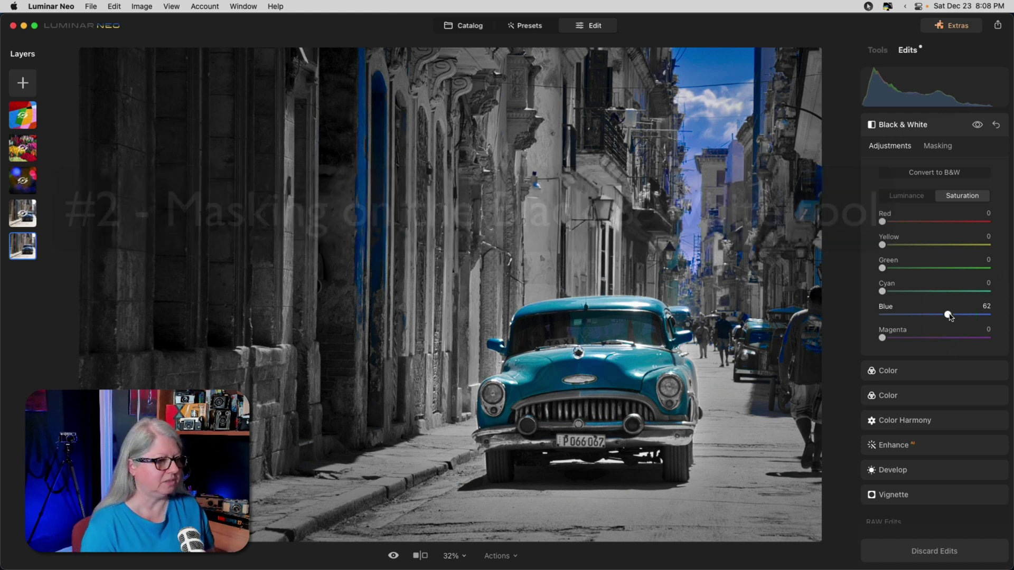
# - Reset Blue saturation to 0 and set the B&W mask brush to Erase at Strength 30
pyautogui.moveTo(949, 316); pyautogui.dragTo(874, 317)
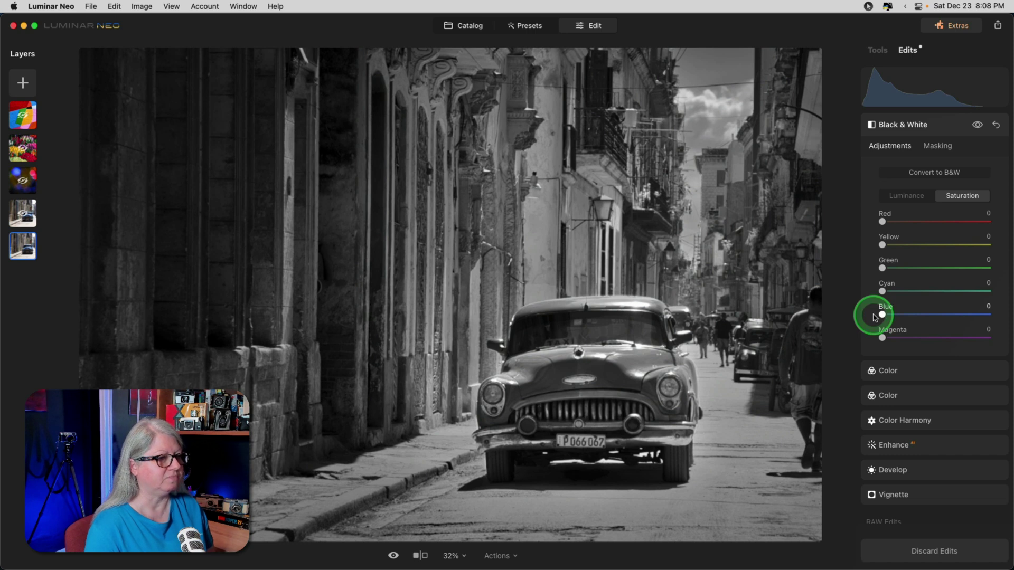
pyautogui.click(937, 147)
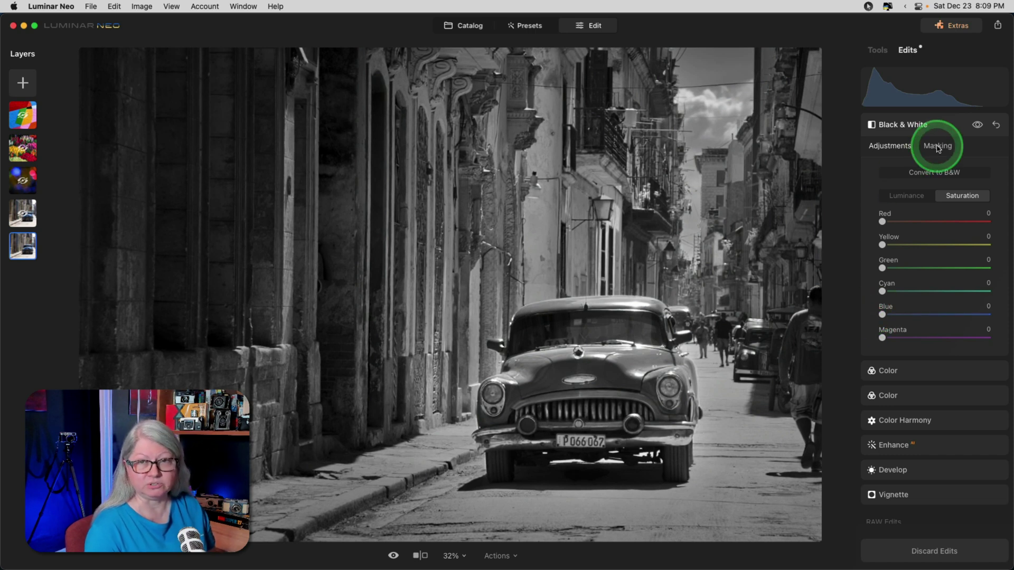
pyautogui.click(938, 147)
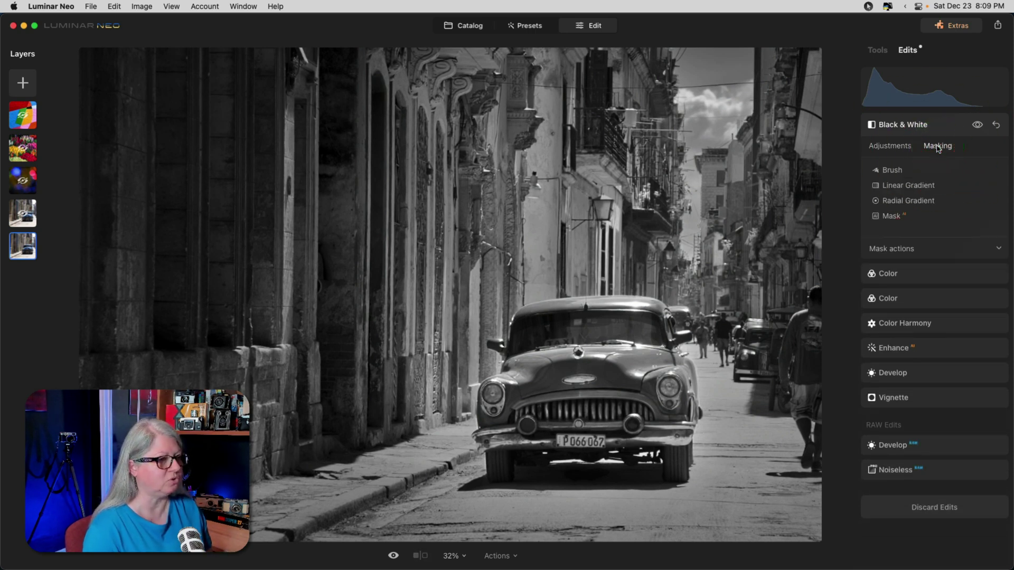
pyautogui.click(891, 170)
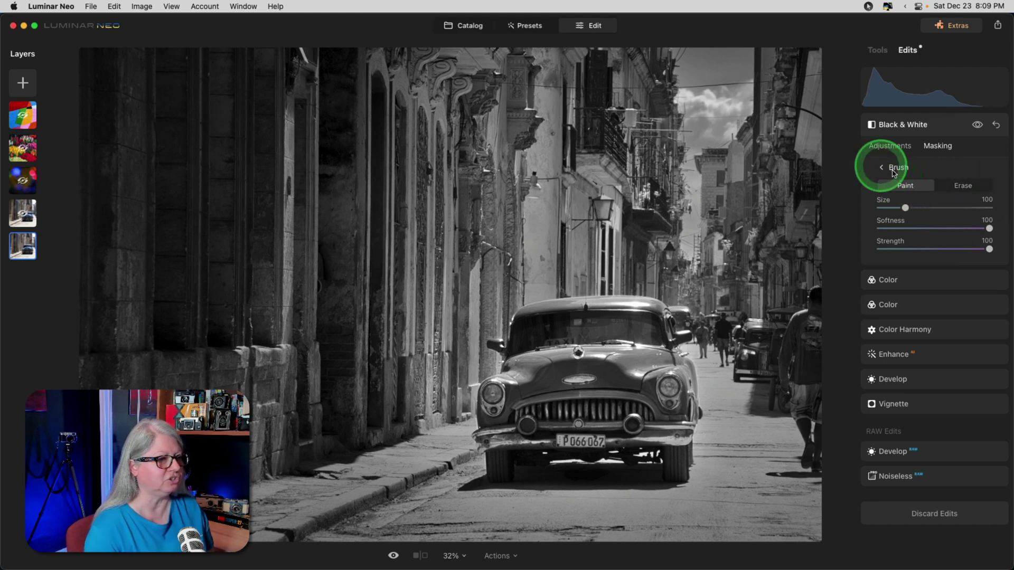
pyautogui.click(958, 184)
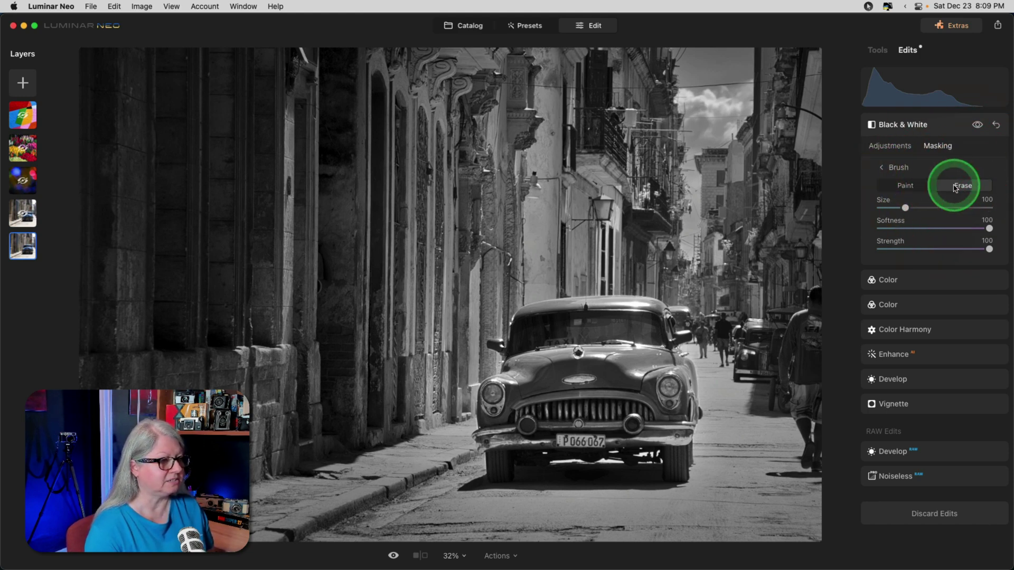
pyautogui.click(912, 248)
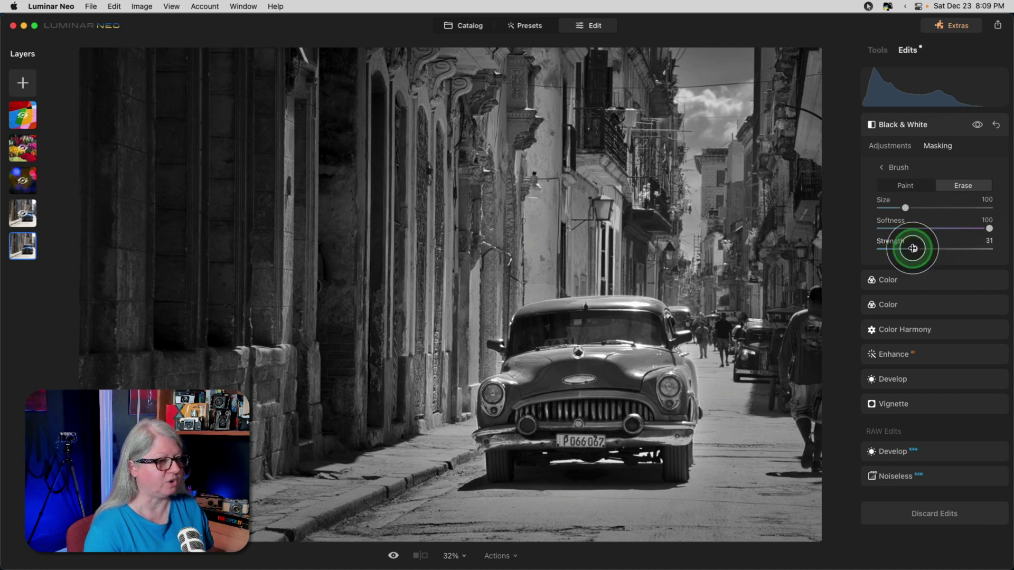
pyautogui.click(913, 248)
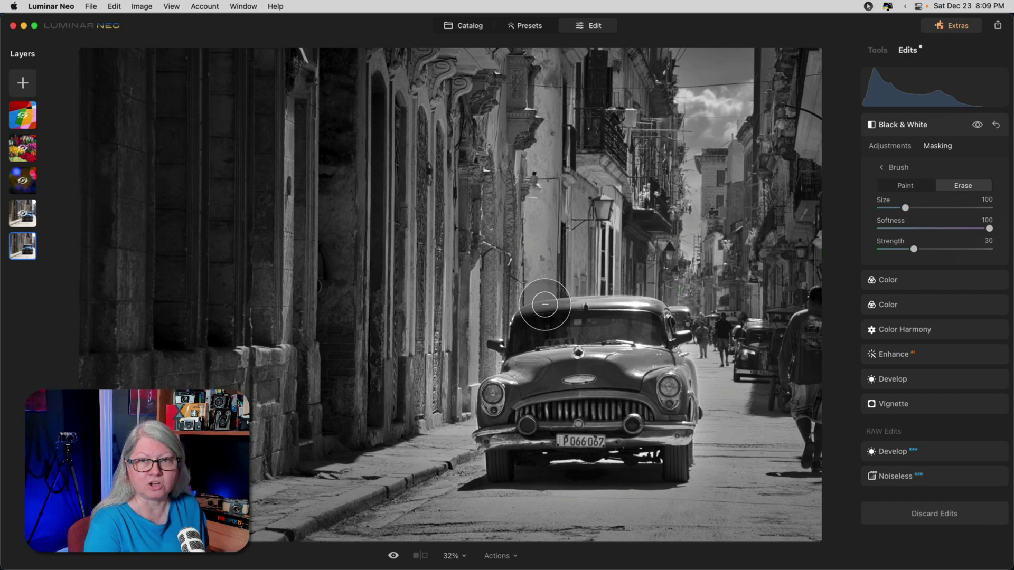
# - Enlarge the brush to 148 and erase the B&W mask over the car, headlight to windshield
pyautogui.scroll(2, 544, 304)
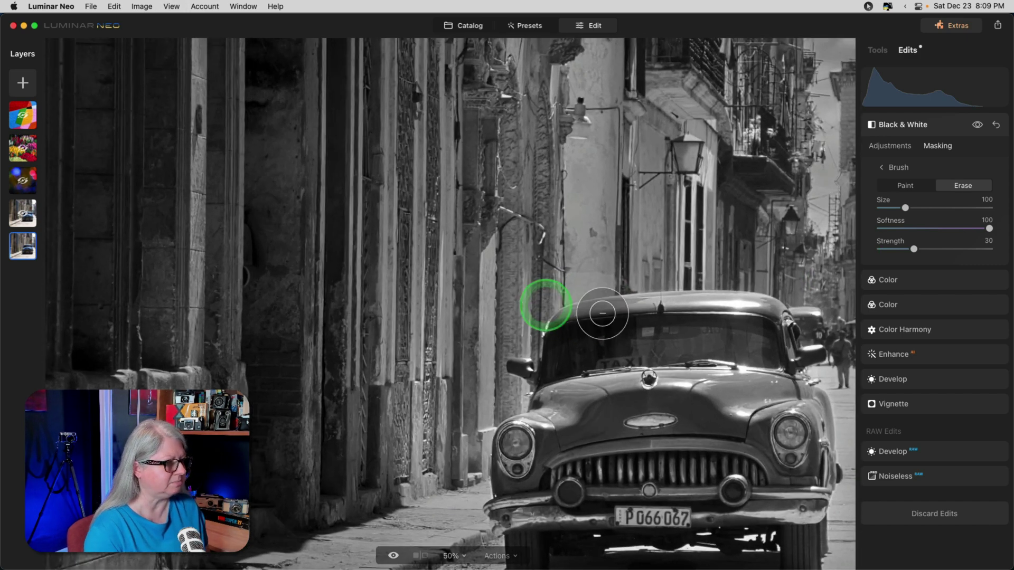
pyautogui.scroll(2, 600, 310)
pyautogui.scroll(-3, 602, 313)
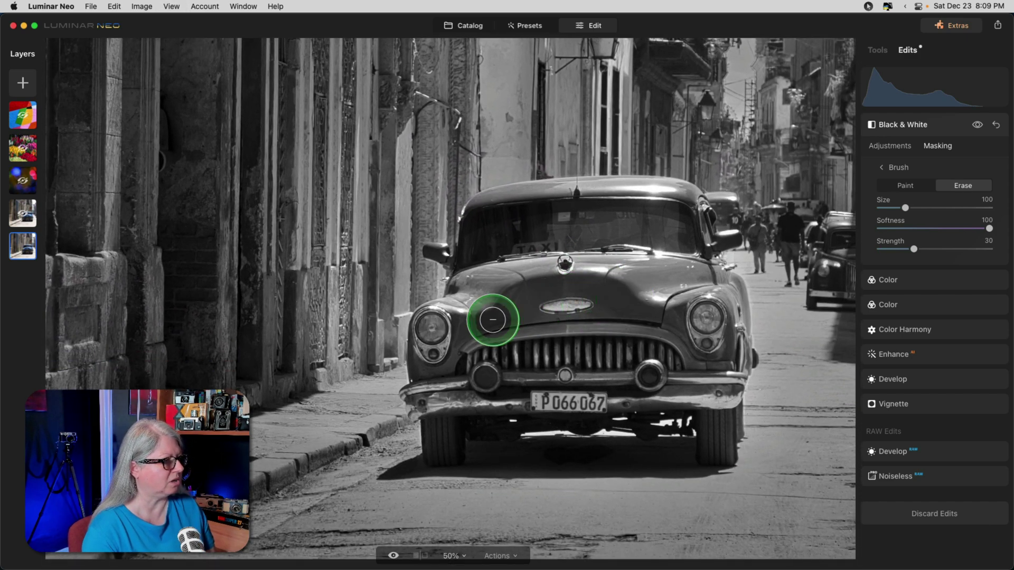
pyautogui.press(']')
pyautogui.press(']')
pyautogui.press(']')
pyautogui.press(']')
pyautogui.moveTo(436, 340)
pyautogui.mouseDown()
pyautogui.moveTo(494, 303)
pyautogui.moveTo(493, 290)
pyautogui.moveTo(458, 335)
pyautogui.moveTo(475, 333)
pyautogui.moveTo(494, 202)
pyautogui.moveTo(679, 207)
pyautogui.moveTo(702, 289)
pyautogui.moveTo(722, 296)
pyautogui.moveTo(725, 373)
pyautogui.moveTo(690, 328)
pyautogui.moveTo(459, 351)
pyautogui.moveTo(681, 363)
pyautogui.moveTo(459, 362)
pyautogui.mouseUp()
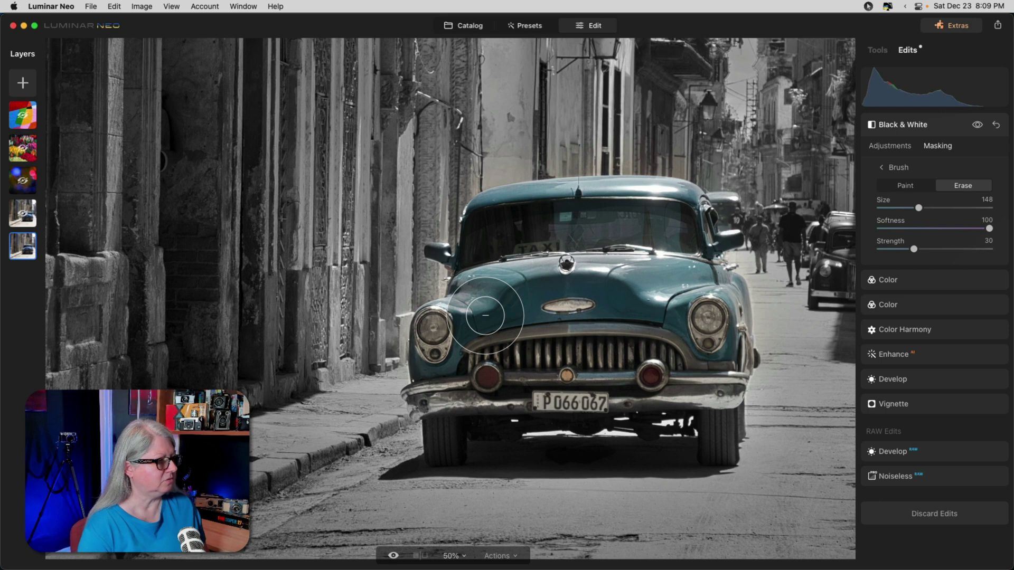
pyautogui.moveTo(486, 316)
pyautogui.mouseDown()
pyautogui.moveTo(462, 314)
pyautogui.moveTo(446, 342)
pyautogui.moveTo(471, 312)
pyautogui.moveTo(588, 267)
pyautogui.moveTo(573, 216)
pyautogui.moveTo(521, 206)
pyautogui.moveTo(499, 230)
pyautogui.moveTo(579, 200)
pyautogui.moveTo(644, 196)
pyautogui.moveTo(684, 208)
pyautogui.moveTo(685, 256)
pyautogui.moveTo(712, 274)
pyautogui.moveTo(732, 364)
pyautogui.moveTo(700, 291)
pyautogui.moveTo(661, 357)
pyautogui.moveTo(689, 373)
pyautogui.moveTo(577, 385)
pyautogui.mouseUp()
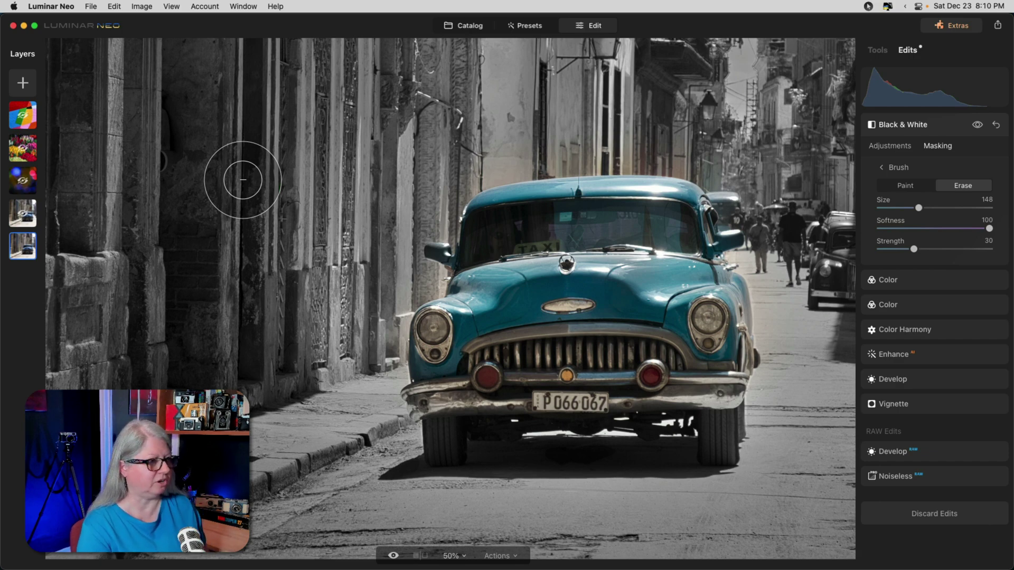
pyautogui.press('Escape')
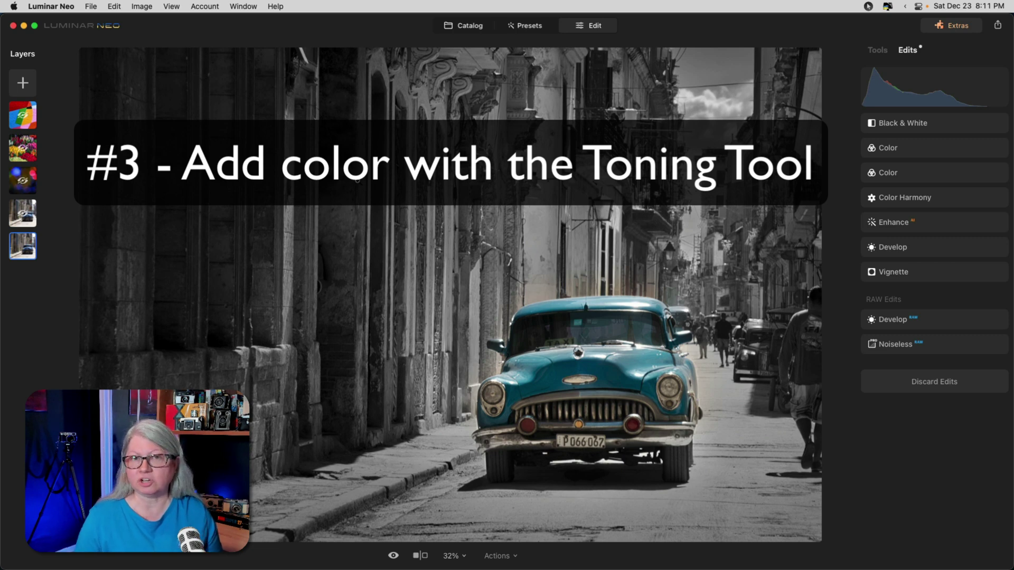
# - Add Creative > Toning with green shadows: Saturation 77, Hue 115, Amount 52
pyautogui.click(877, 49)
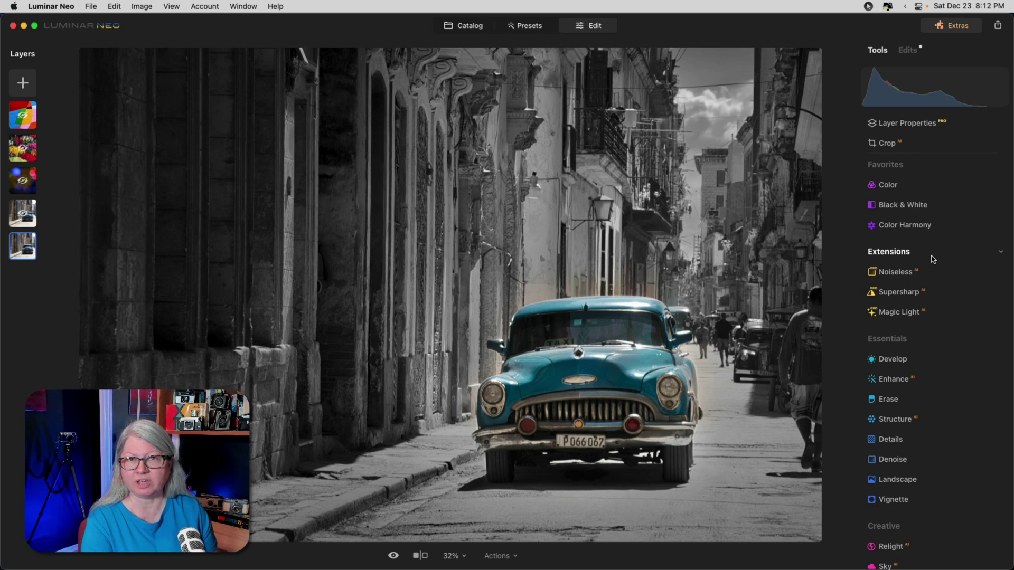
pyautogui.scroll(-10, 933, 259)
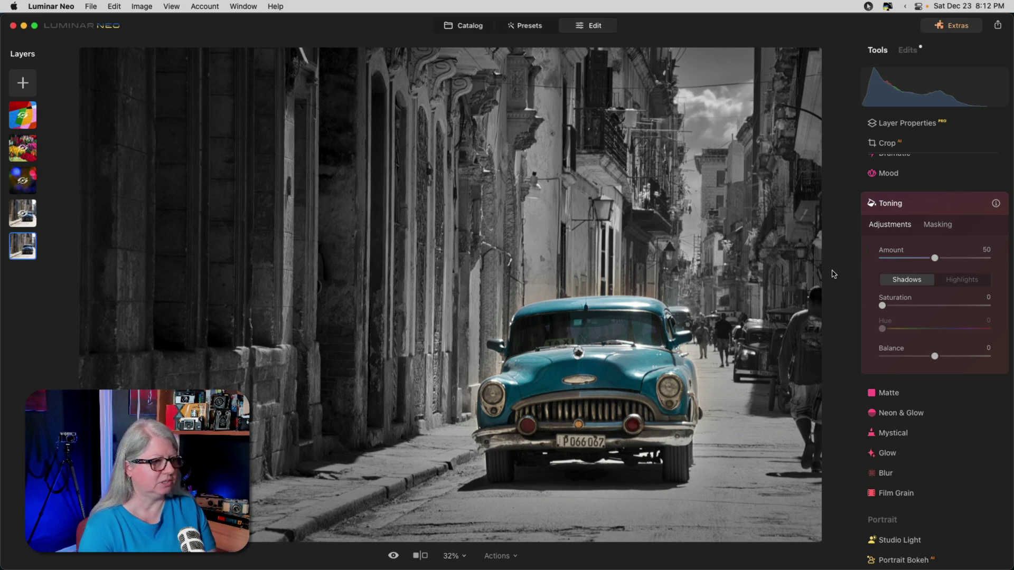
pyautogui.click(895, 282)
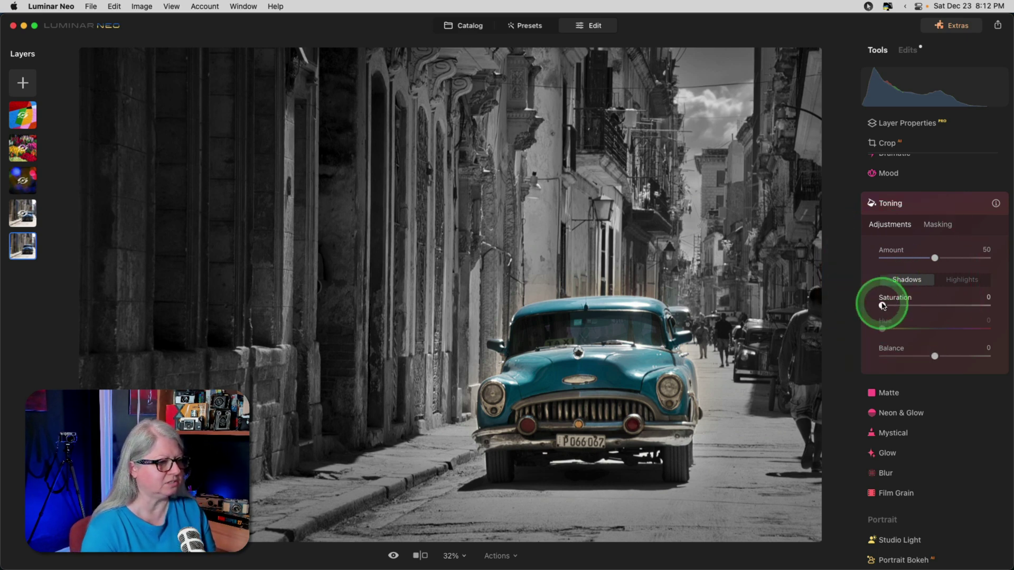
pyautogui.moveTo(882, 305); pyautogui.dragTo(958, 305)
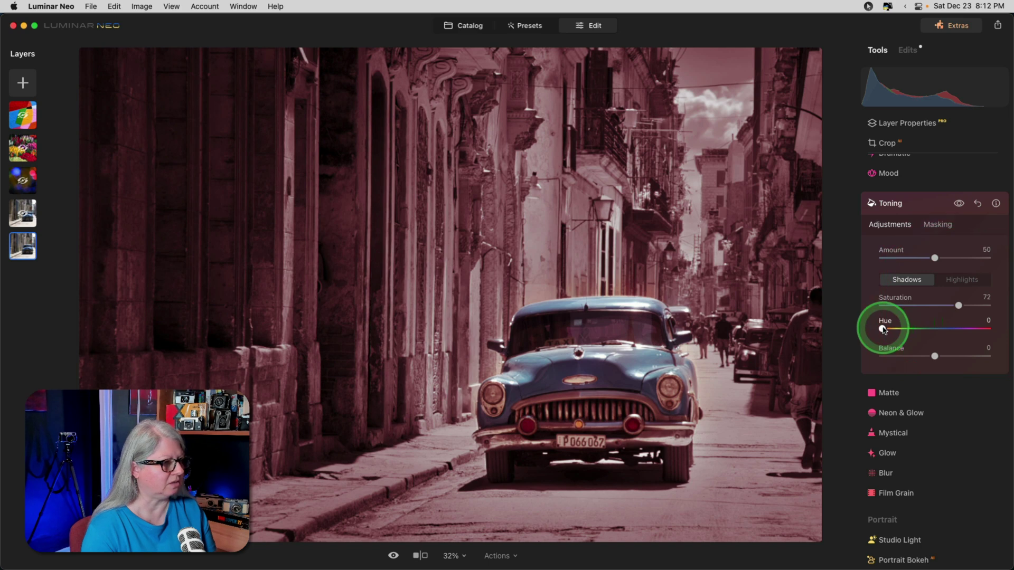
pyautogui.moveTo(883, 330); pyautogui.dragTo(914, 329)
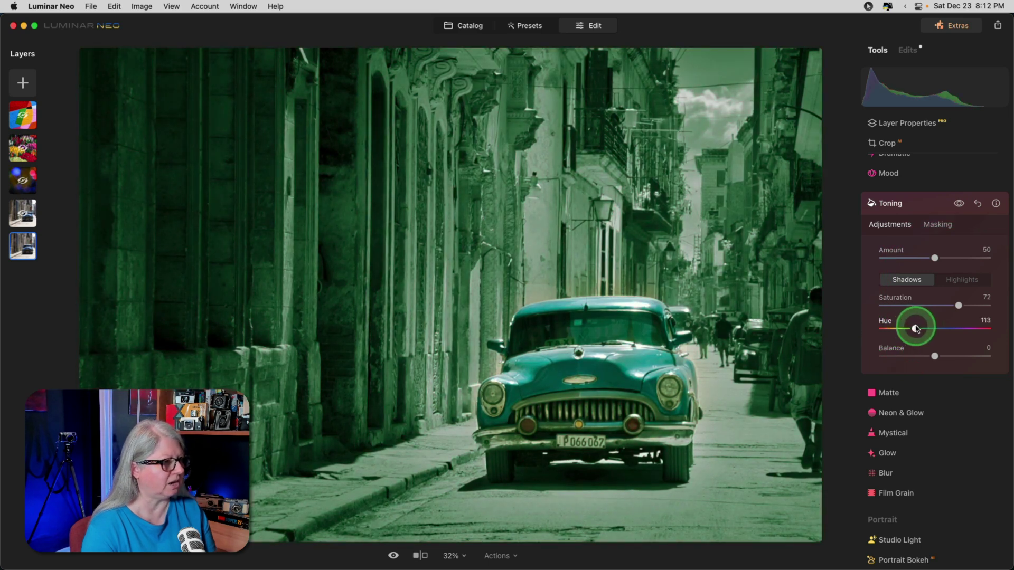
pyautogui.moveTo(915, 329); pyautogui.dragTo(963, 301)
pyautogui.moveTo(942, 258)
pyautogui.mouseDown()
pyautogui.moveTo(868, 263)
pyautogui.moveTo(951, 256)
pyautogui.moveTo(937, 258)
pyautogui.mouseUp()
pyautogui.click(932, 226)
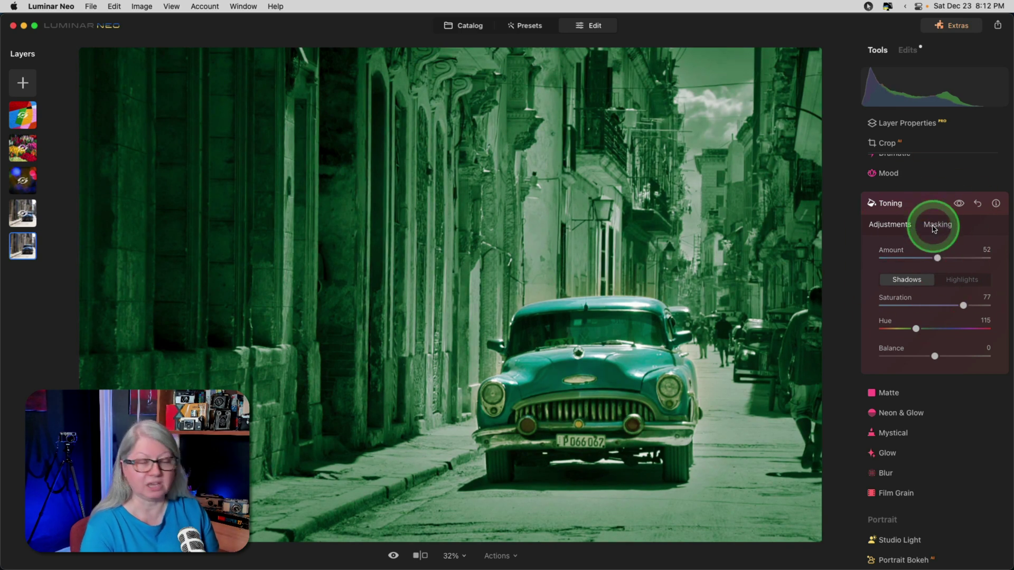
# - Paint the Toning mask at Strength 30 over the building facade left of the car
pyautogui.click(892, 248)
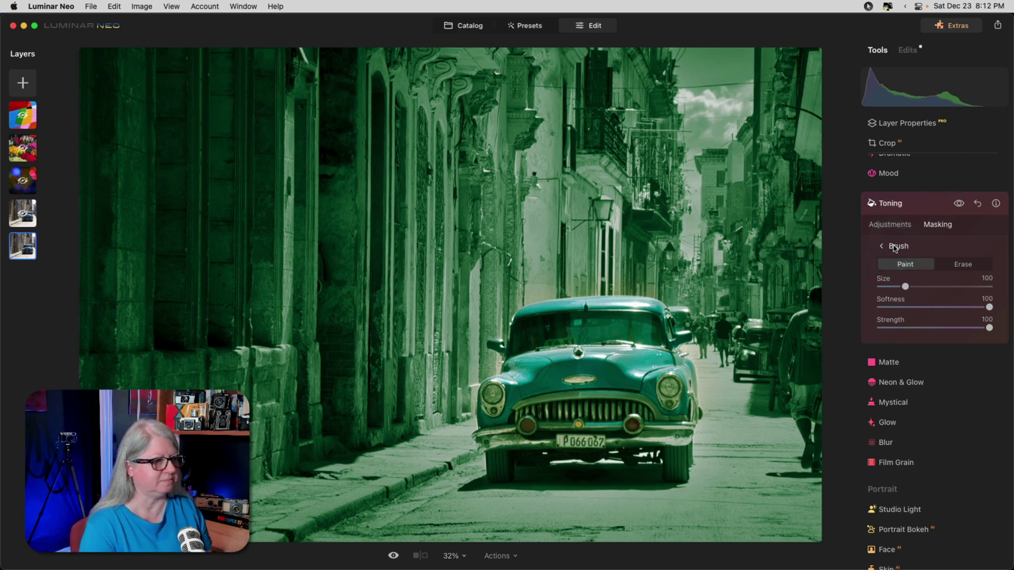
pyautogui.click(913, 326)
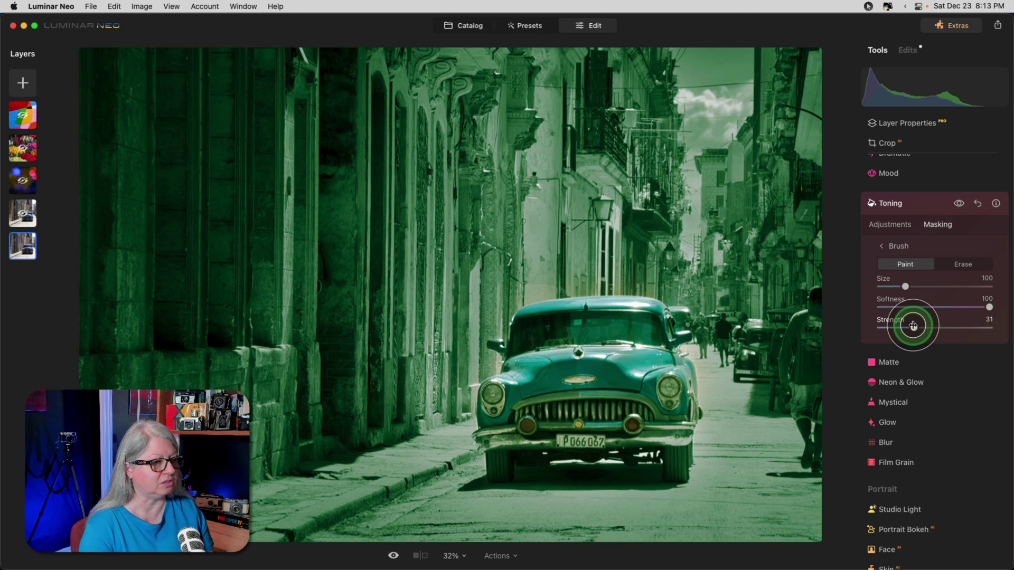
pyautogui.click(915, 328)
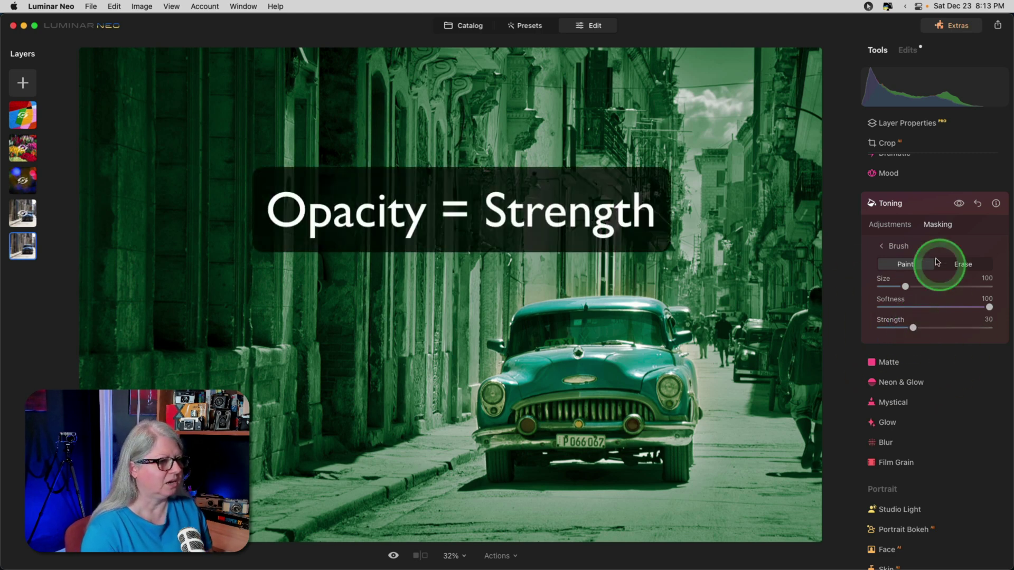
pyautogui.moveTo(416, 125)
pyautogui.mouseDown()
pyautogui.moveTo(419, 79)
pyautogui.moveTo(409, 129)
pyautogui.moveTo(376, 154)
pyautogui.moveTo(391, 58)
pyautogui.moveTo(373, 63)
pyautogui.moveTo(375, 357)
pyautogui.moveTo(394, 405)
pyautogui.moveTo(394, 54)
pyautogui.moveTo(181, 222)
pyautogui.moveTo(226, 343)
pyautogui.mouseUp()
pyautogui.press(']')
pyautogui.press(']')
pyautogui.press(']')
pyautogui.press(']')
pyautogui.press(']')
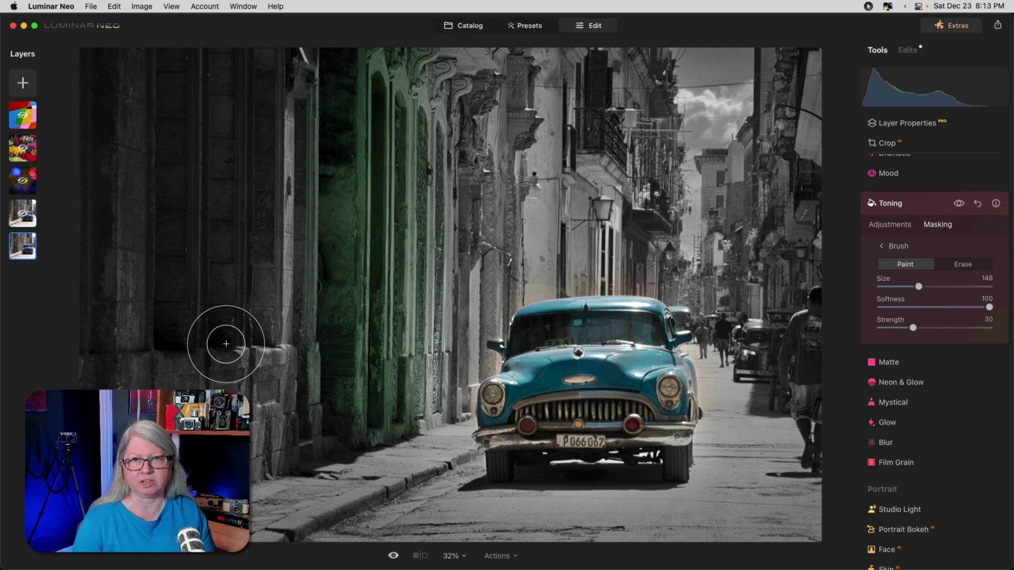
# - Adjust the toning shadows to Hue 98 and Saturation 55
pyautogui.click(890, 224)
pyautogui.moveTo(917, 330)
pyautogui.mouseDown()
pyautogui.moveTo(899, 327)
pyautogui.moveTo(920, 326)
pyautogui.moveTo(911, 326)
pyautogui.mouseUp()
pyautogui.moveTo(964, 306); pyautogui.dragTo(940, 309)
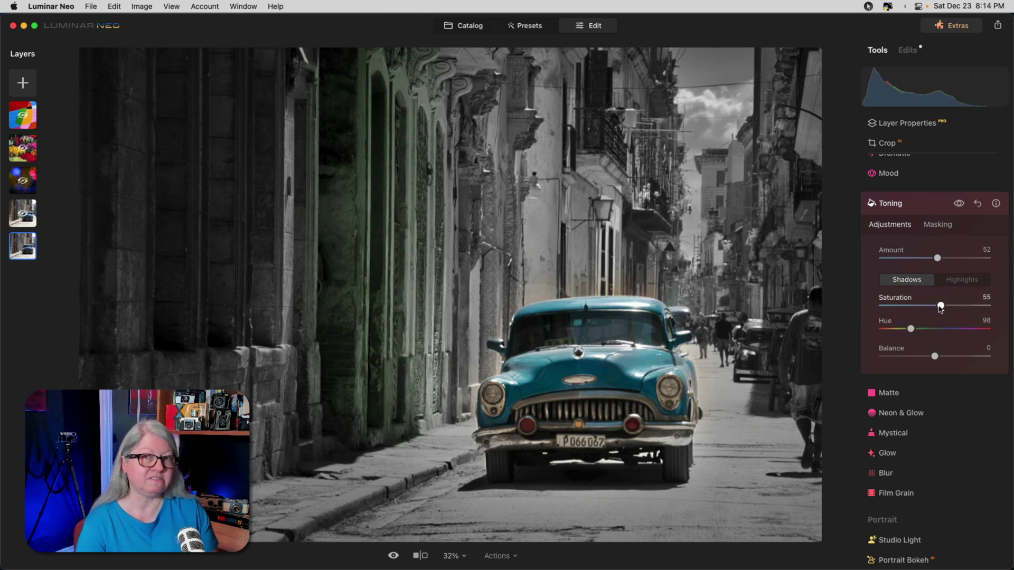
# - Set the second Toning's shadows to Saturation 68 and Hue about 308 for a magenta tint
pyautogui.click(953, 295)
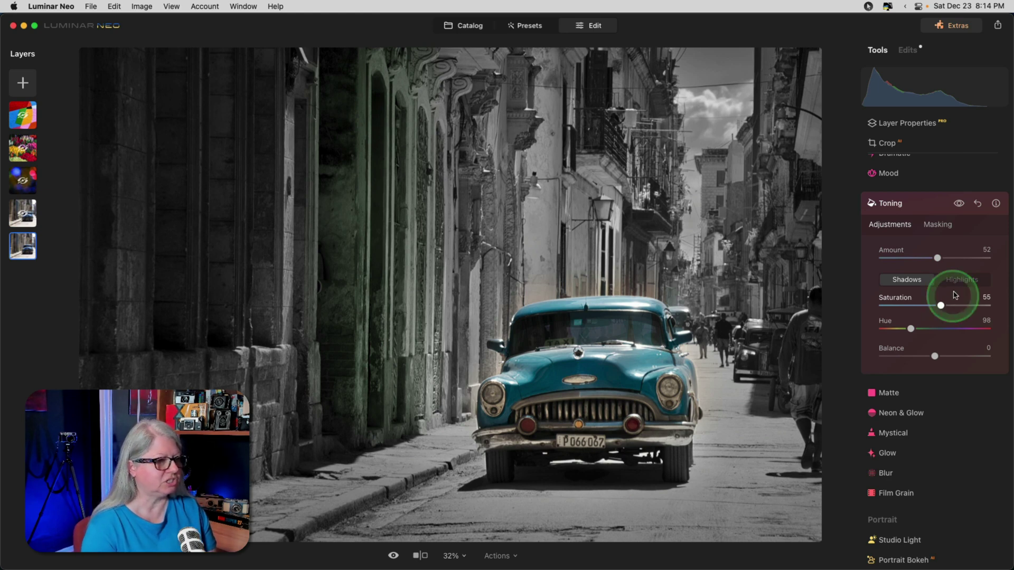
pyautogui.click(928, 207)
pyautogui.click(896, 203)
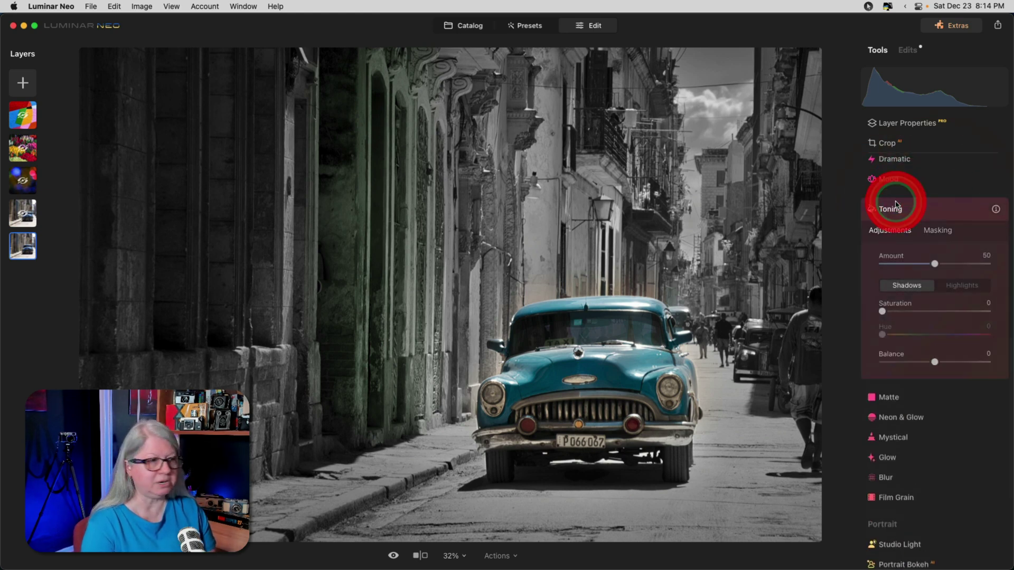
pyautogui.click(906, 288)
pyautogui.click(880, 309)
pyautogui.moveTo(881, 311); pyautogui.dragTo(953, 311)
pyautogui.click(882, 335)
pyautogui.moveTo(882, 334); pyautogui.dragTo(975, 333)
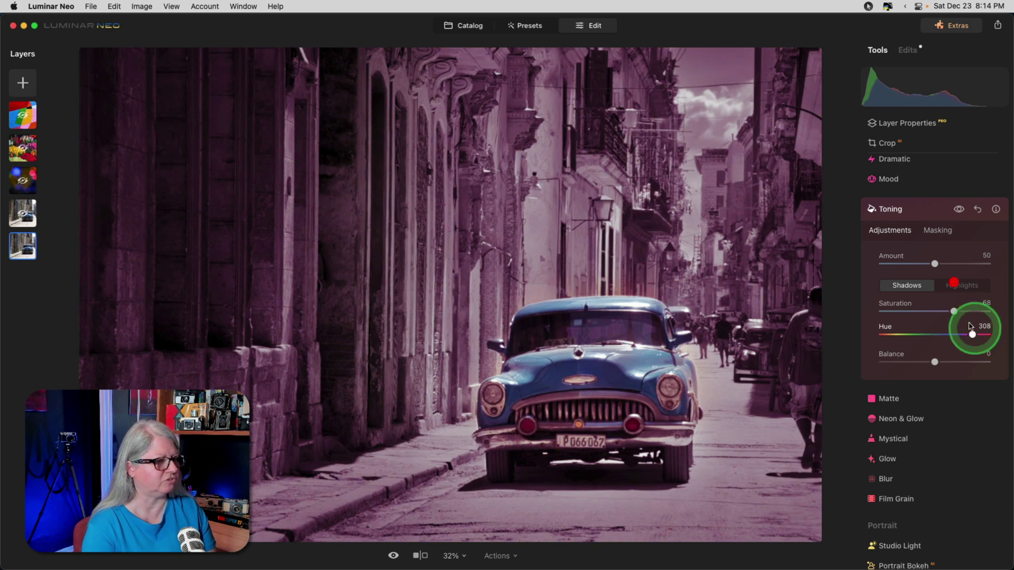
# - Set this Toning's masking brush to Strength 30
pyautogui.click(937, 230)
pyautogui.click(888, 256)
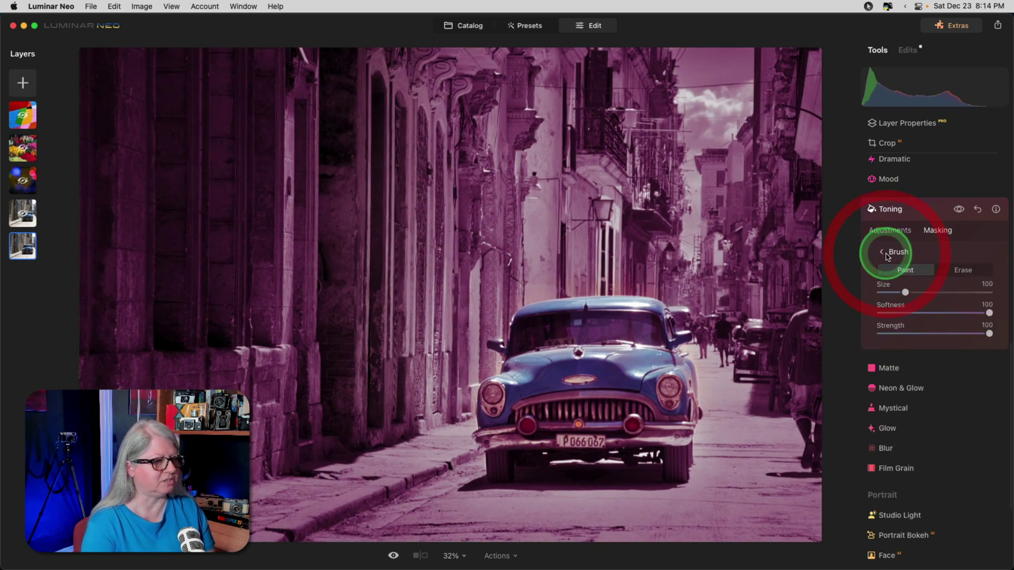
pyautogui.click(910, 333)
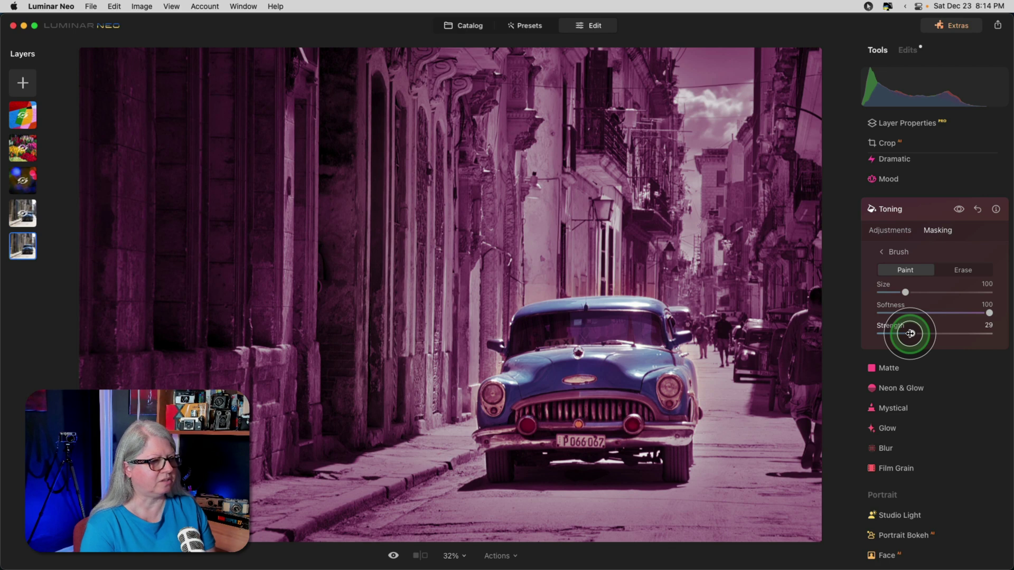
pyautogui.moveTo(909, 333); pyautogui.dragTo(912, 333)
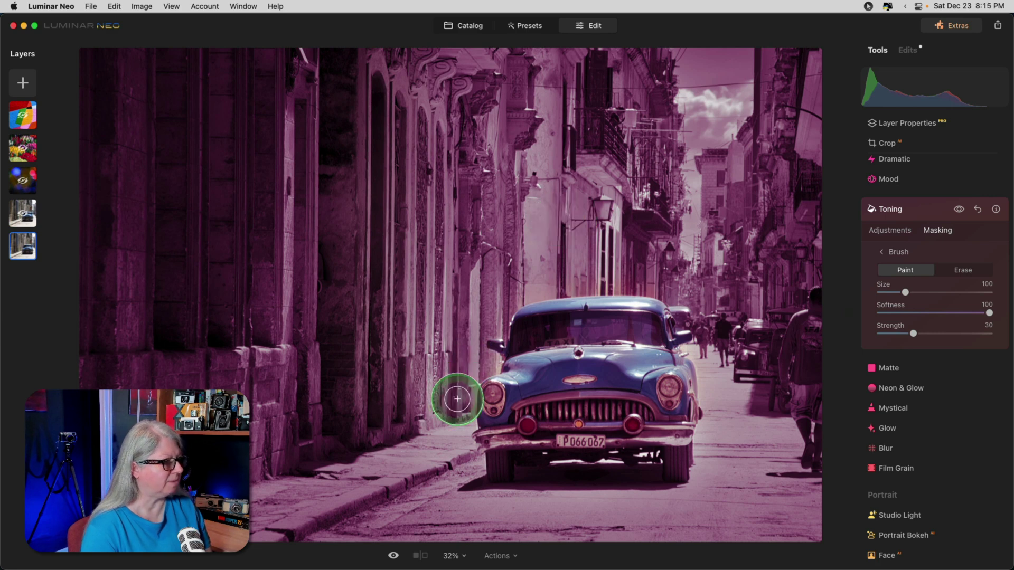
# - Paint the magenta Toning mask up the wall beside the car
pyautogui.moveTo(458, 398)
pyautogui.mouseDown()
pyautogui.moveTo(466, 372)
pyautogui.moveTo(483, 361)
pyautogui.moveTo(471, 243)
pyautogui.moveTo(477, 57)
pyautogui.moveTo(494, 120)
pyautogui.moveTo(499, 289)
pyautogui.mouseUp()
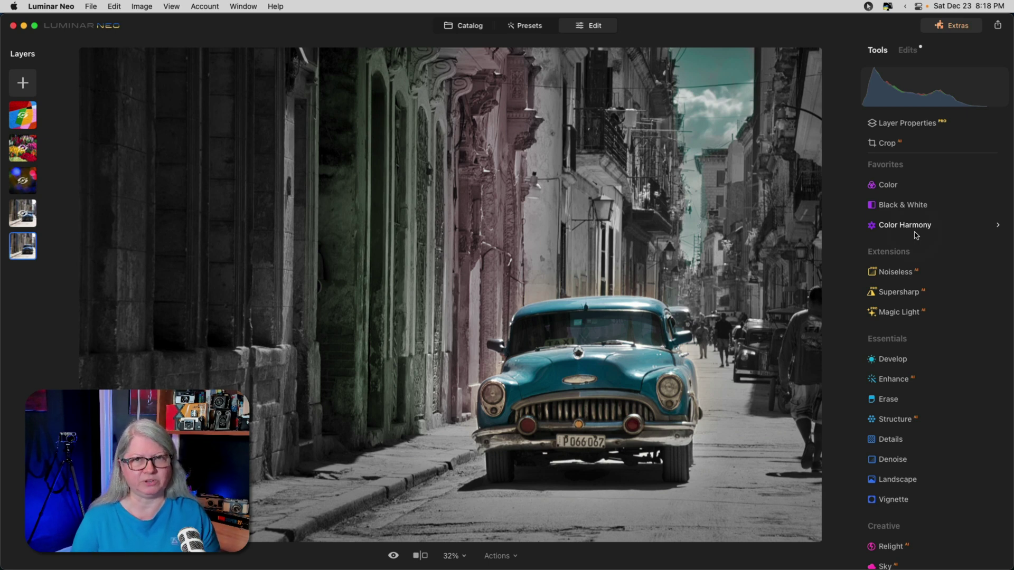
# - Delete the top layer, duplicate the street photo layer, and show its blend-mode choices
pyautogui.press('BackSpace')
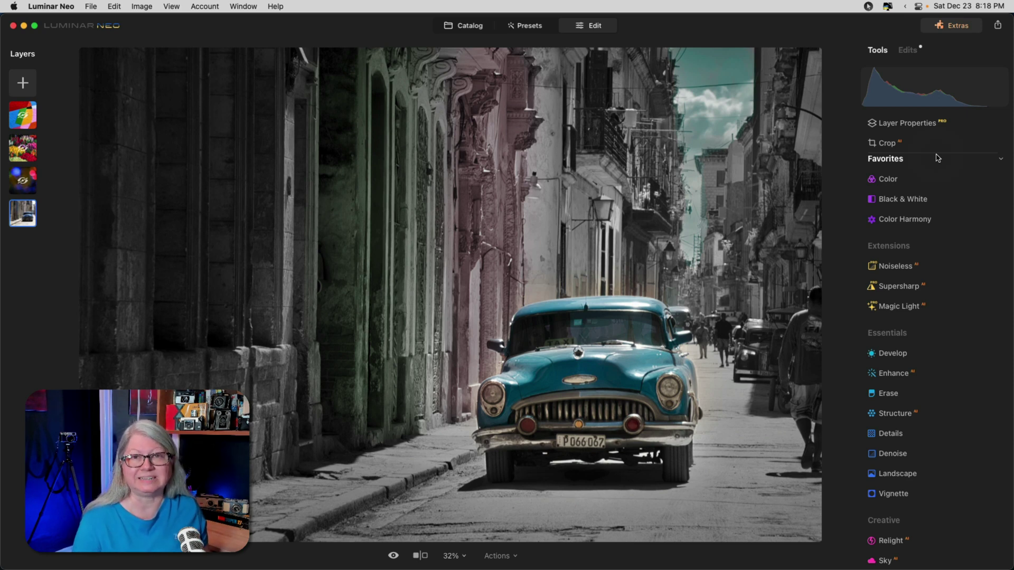
pyautogui.press('super+d')
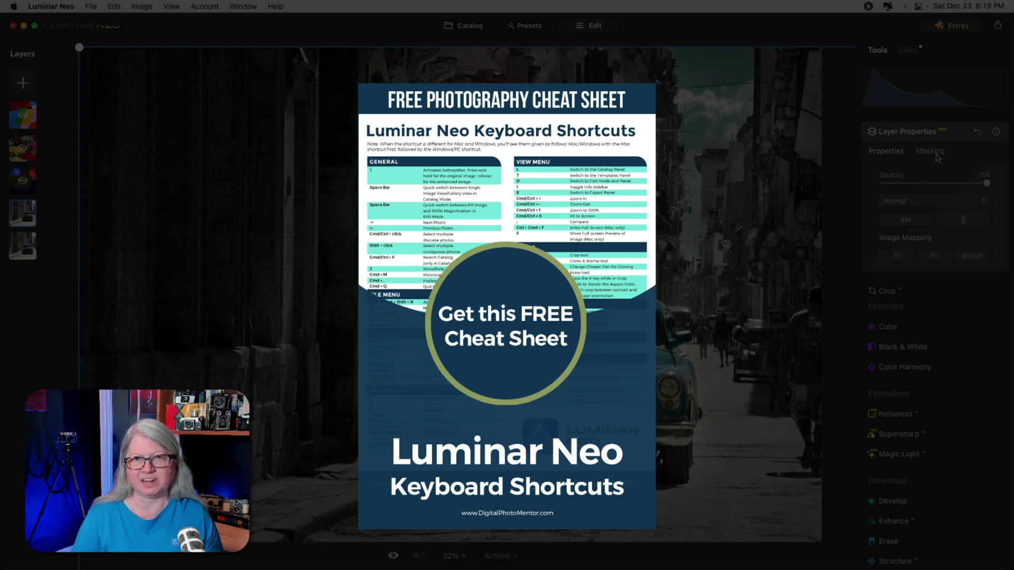
pyautogui.click(902, 201)
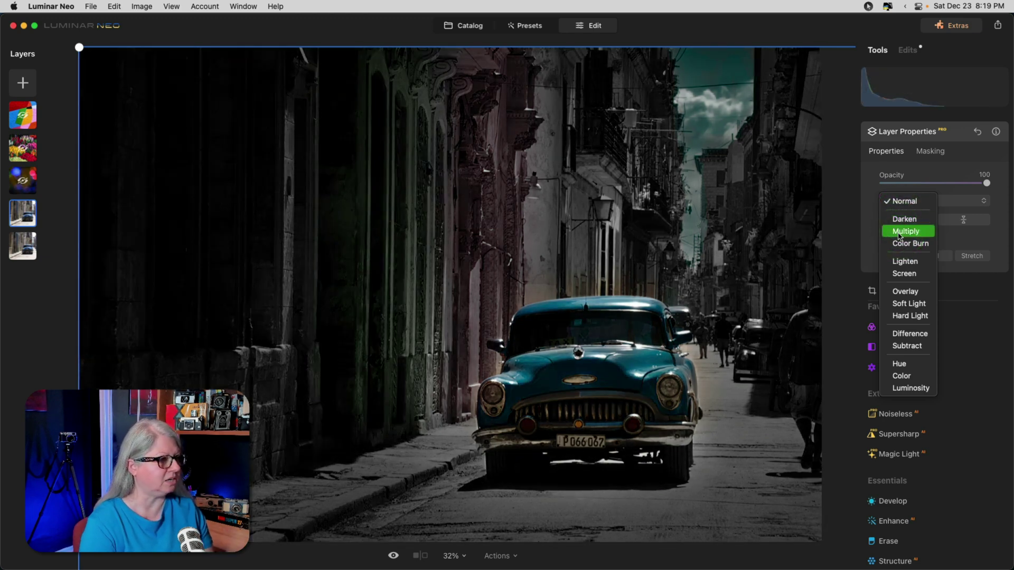
# - Try Multiply blending at 18% opacity, then preview blend modes down to Overlay
pyautogui.click(899, 235)
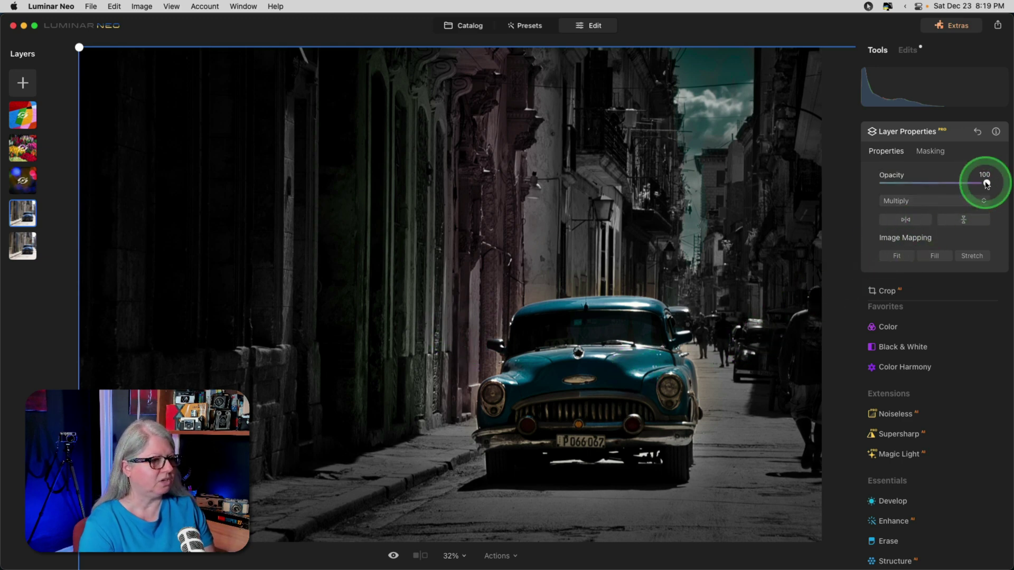
pyautogui.moveTo(986, 184); pyautogui.dragTo(912, 184)
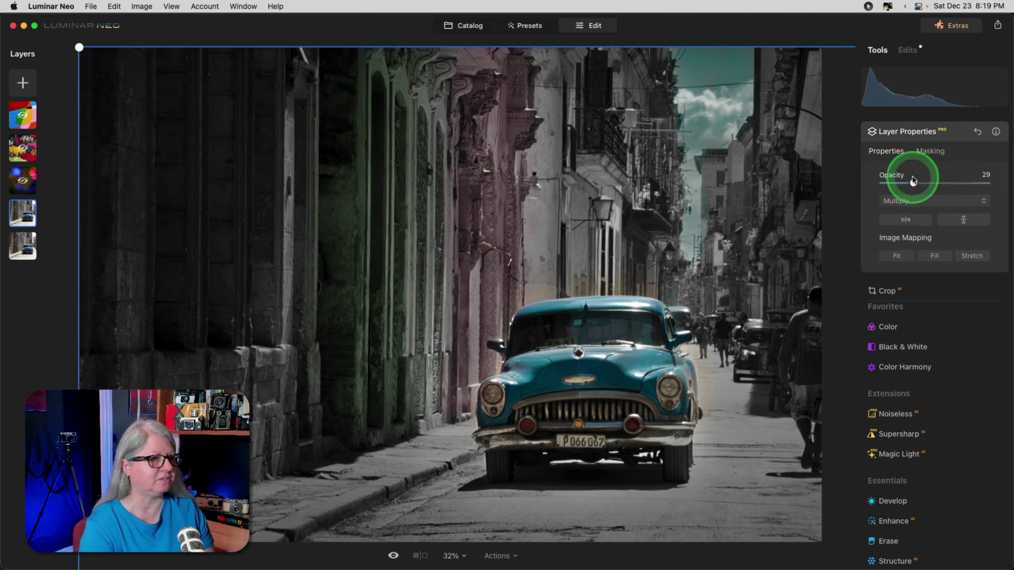
pyautogui.click(904, 200)
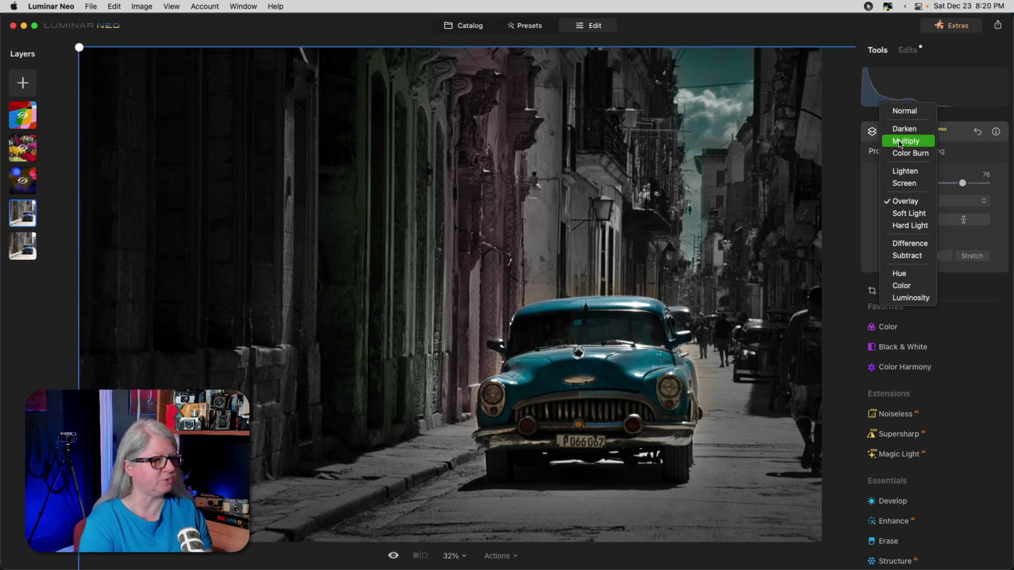
pyautogui.moveTo(900, 142); pyautogui.dragTo(901, 226)
# - Set the duplicate layer to Hard Light at 66% opacity and view its edits list
pyautogui.click(902, 226)
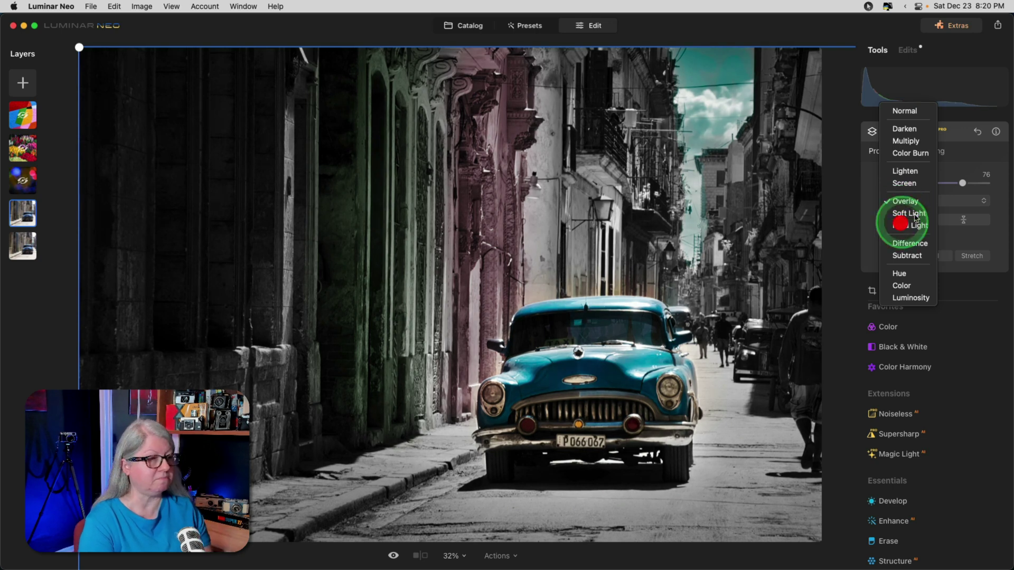
pyautogui.moveTo(962, 182)
pyautogui.mouseDown()
pyautogui.moveTo(905, 183)
pyautogui.moveTo(979, 180)
pyautogui.mouseUp()
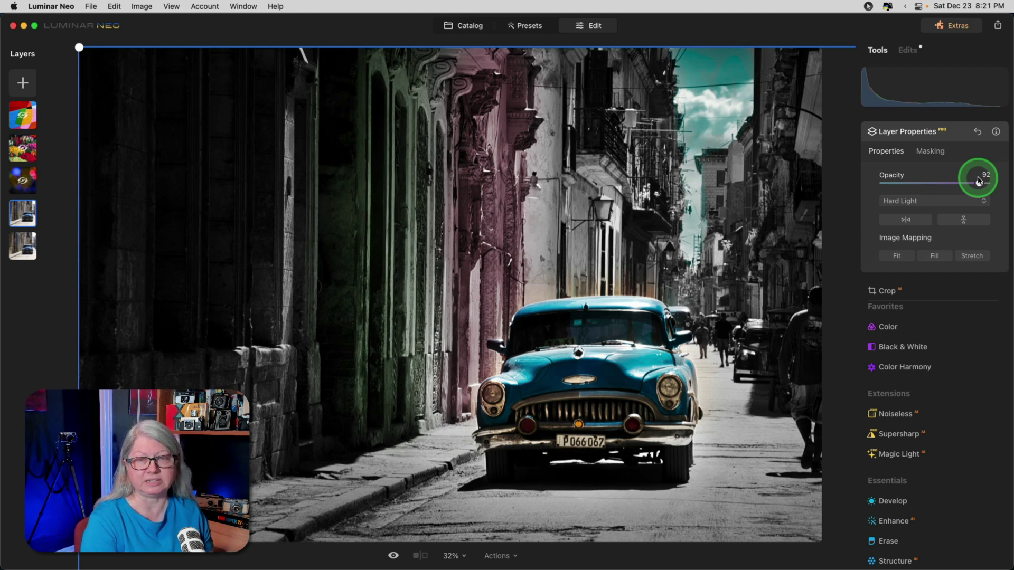
pyautogui.moveTo(978, 181); pyautogui.dragTo(952, 181)
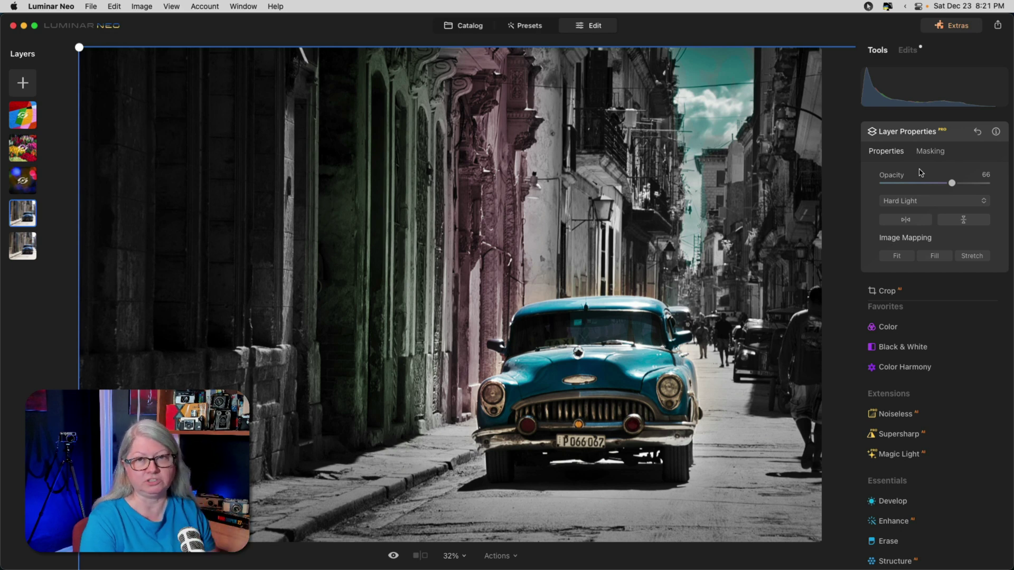
pyautogui.click(911, 49)
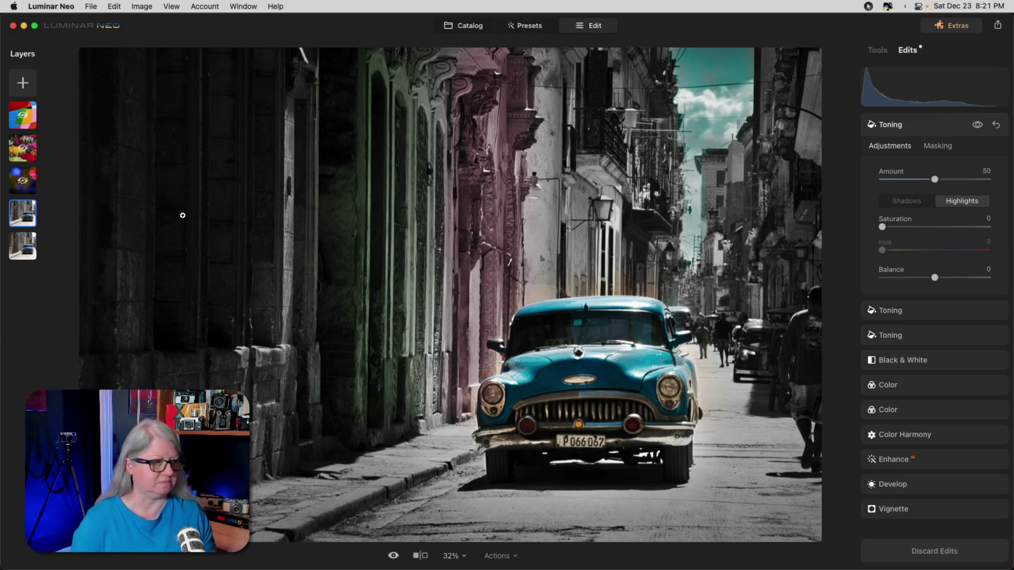
# - Experiment with the top Toning edit's shadow saturation, then reset it to 0
pyautogui.click(183, 215)
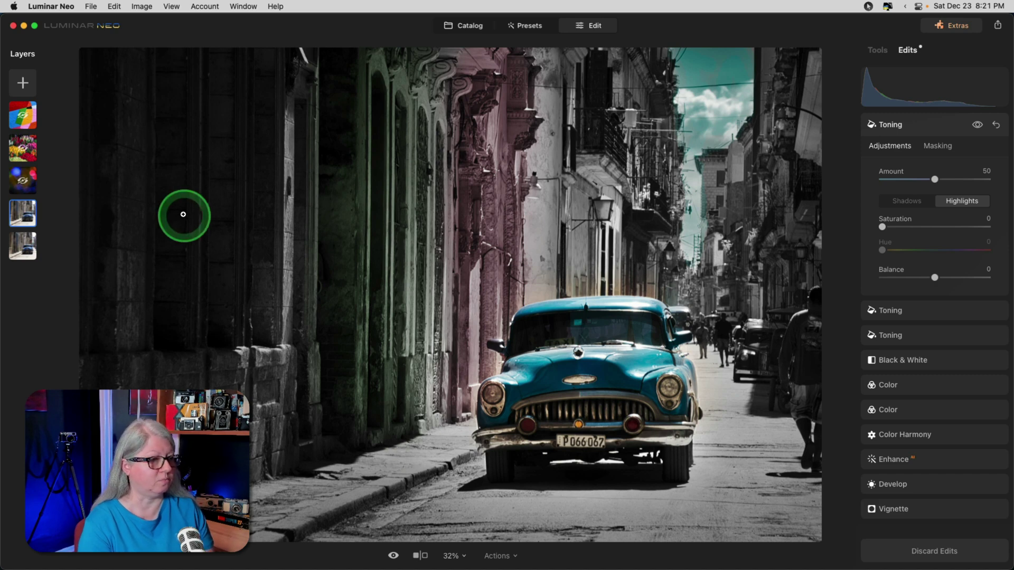
pyautogui.click(907, 201)
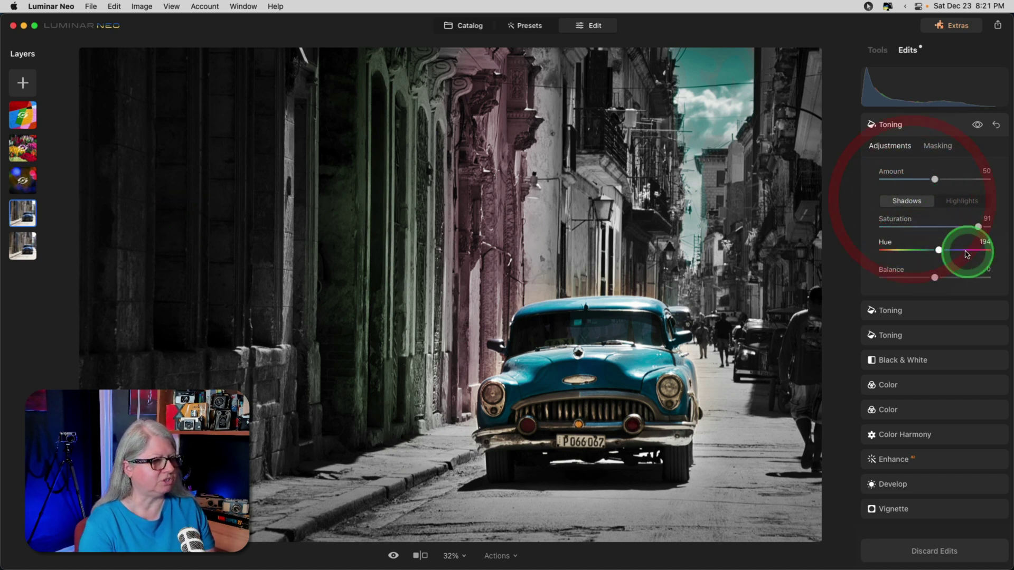
pyautogui.moveTo(976, 226); pyautogui.dragTo(965, 228)
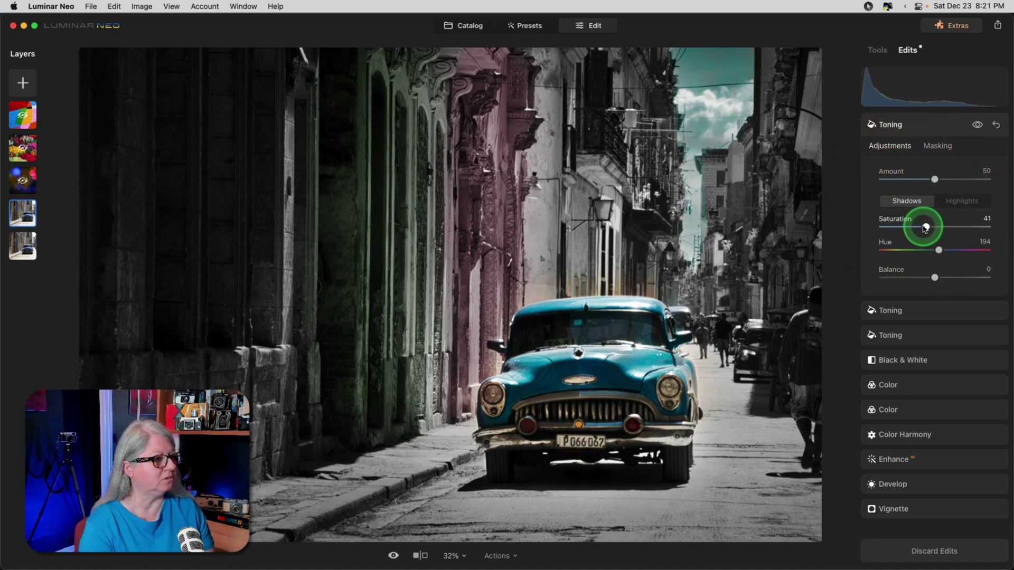
pyautogui.moveTo(924, 229); pyautogui.dragTo(871, 226)
pyautogui.click(995, 125)
# - Expand the Black & White edit to show its luminance settings
pyautogui.click(928, 361)
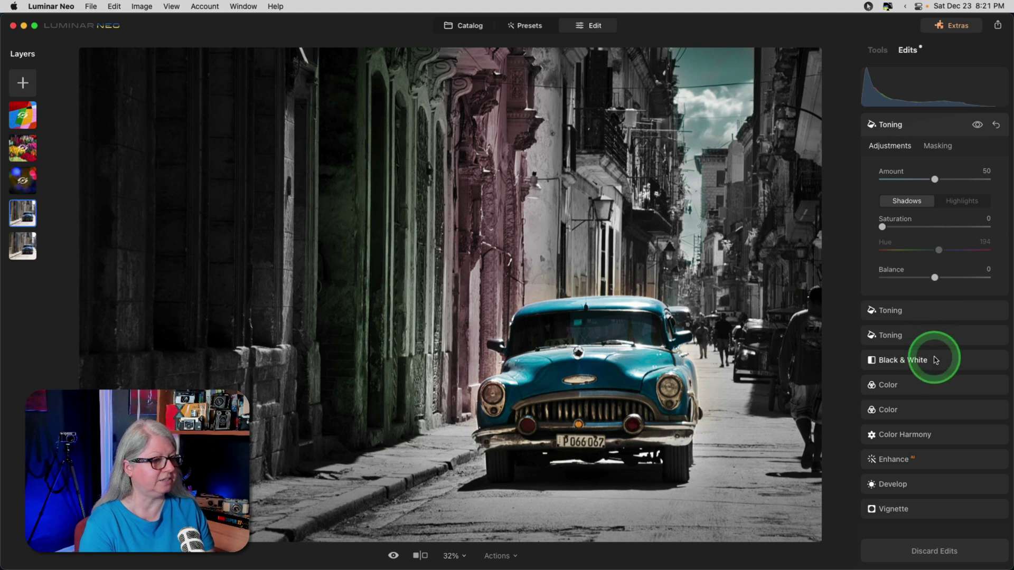
pyautogui.click(906, 295)
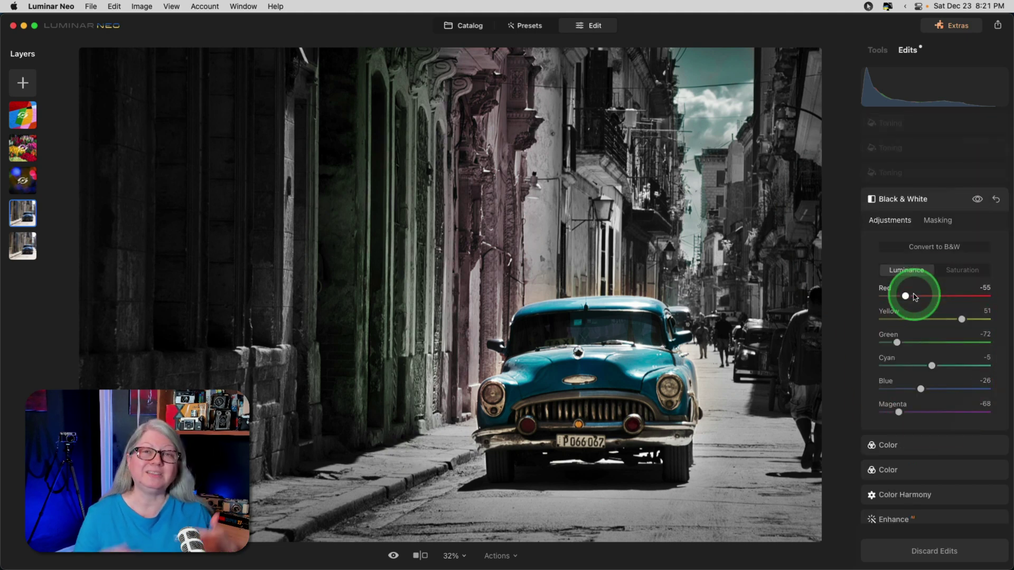
pyautogui.click(914, 296)
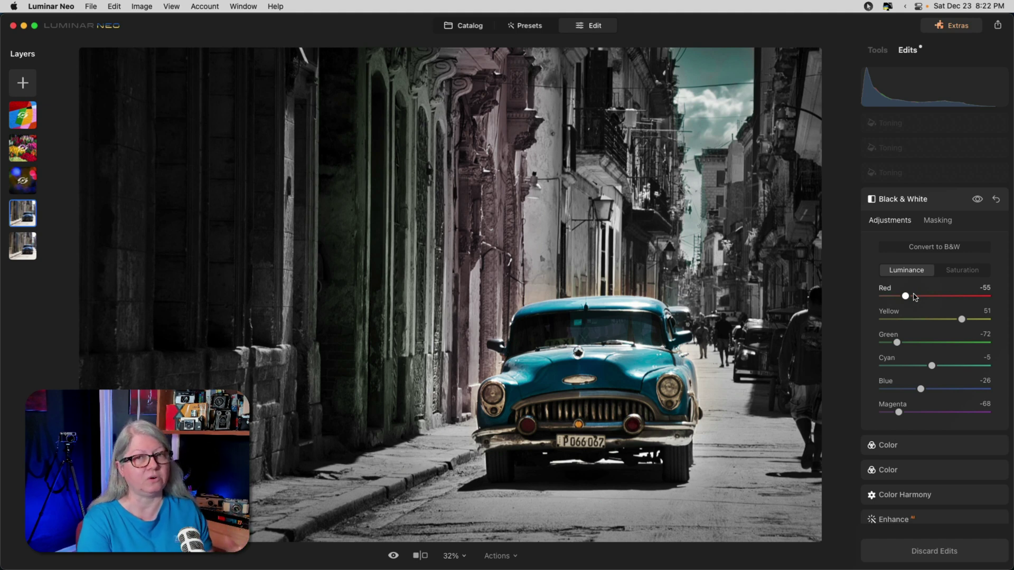
# - Delete all three Toning edits, including the one at Amount 72, from the layer
pyautogui.click(986, 124)
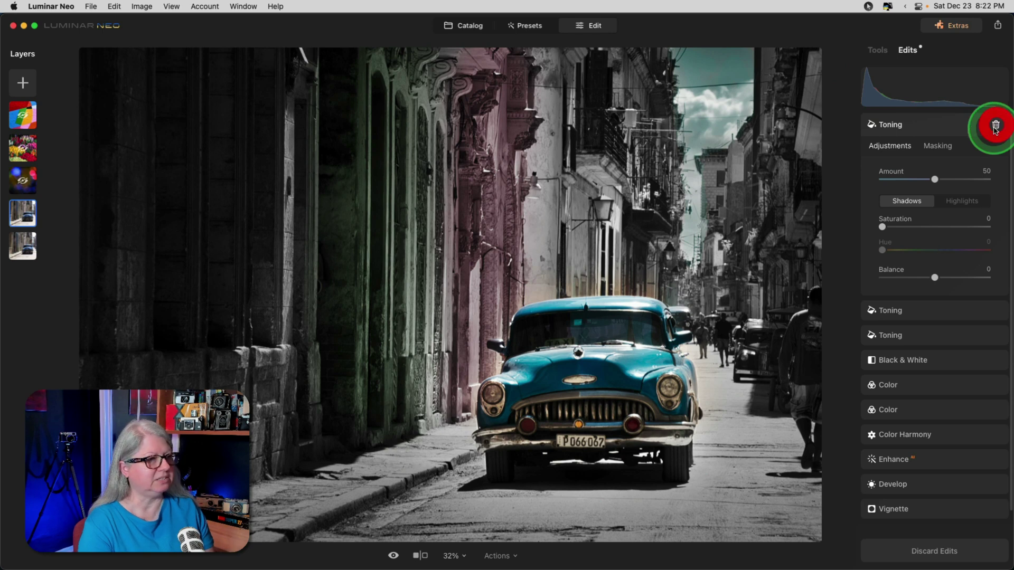
pyautogui.click(995, 126)
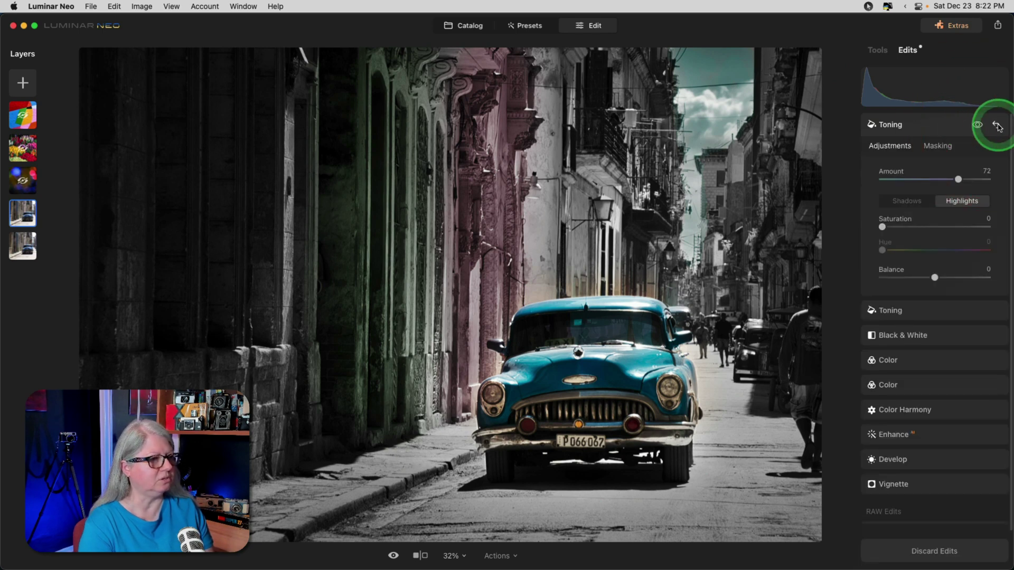
pyautogui.click(995, 125)
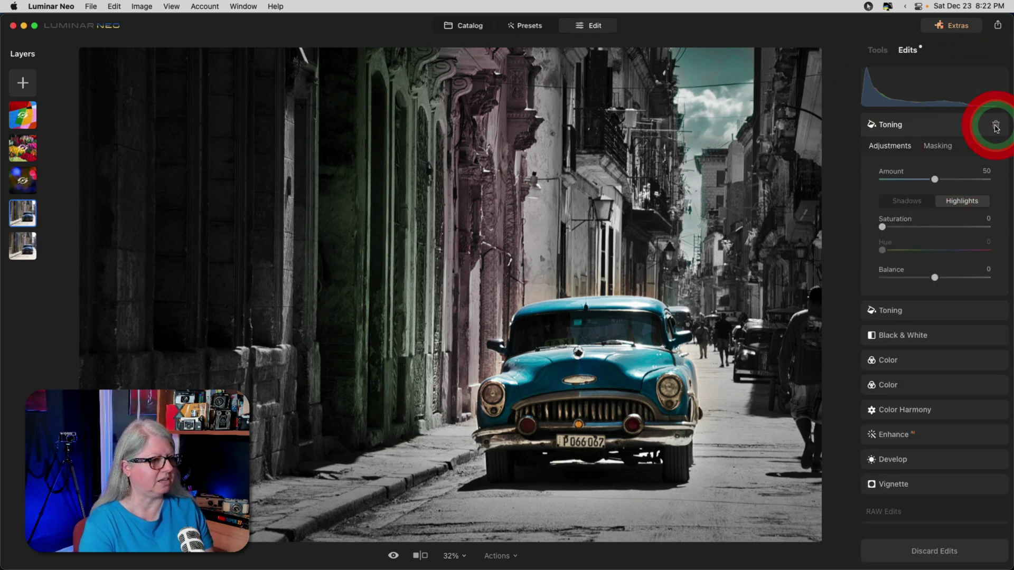
pyautogui.click(995, 126)
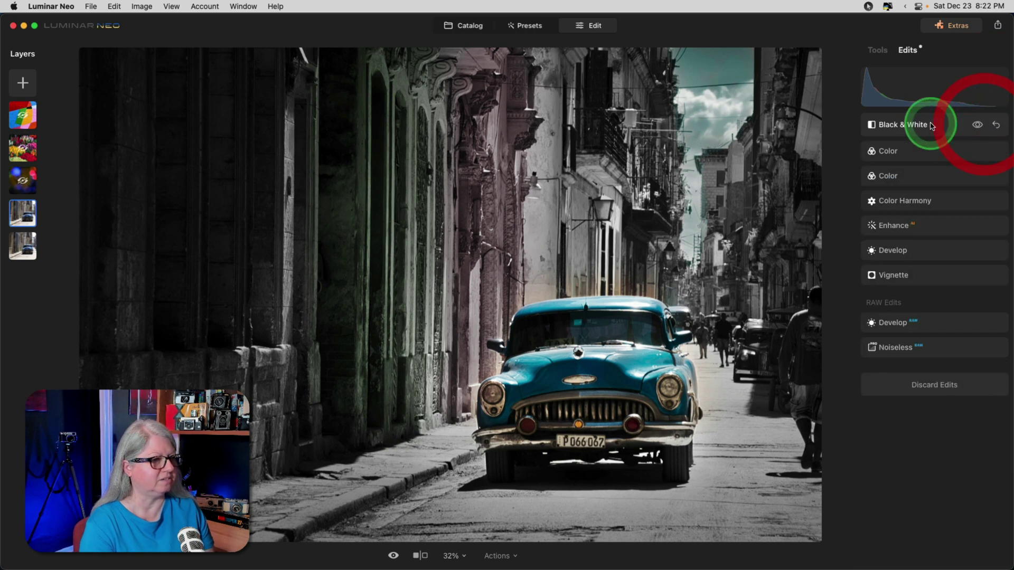
# - Check the Black & White settings, then fade the duplicate layer's opacity toward 0
pyautogui.click(931, 125)
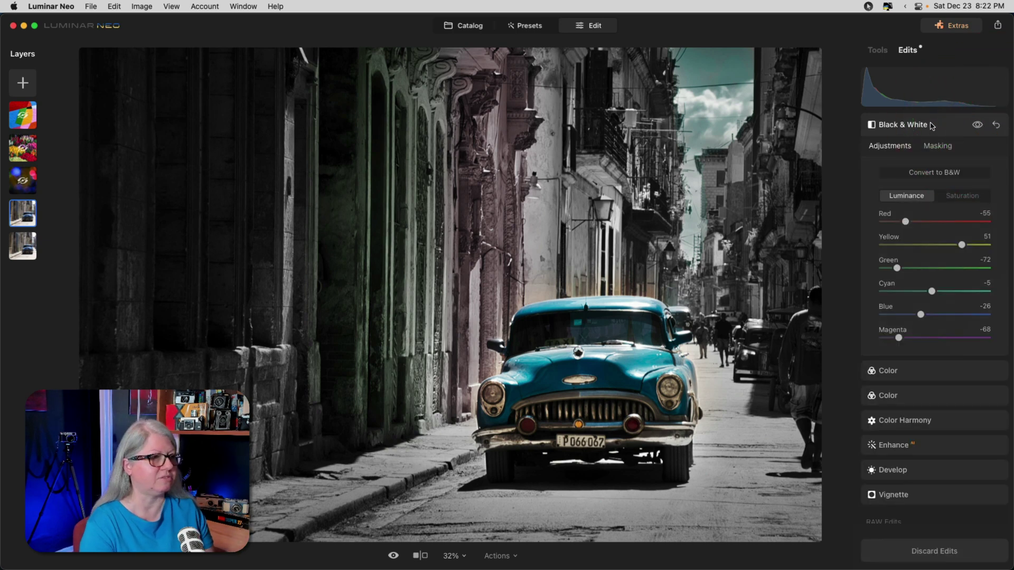
pyautogui.click(877, 50)
pyautogui.moveTo(952, 177)
pyautogui.mouseDown()
pyautogui.moveTo(856, 183)
pyautogui.moveTo(990, 184)
pyautogui.moveTo(898, 176)
pyautogui.moveTo(954, 181)
pyautogui.mouseUp()
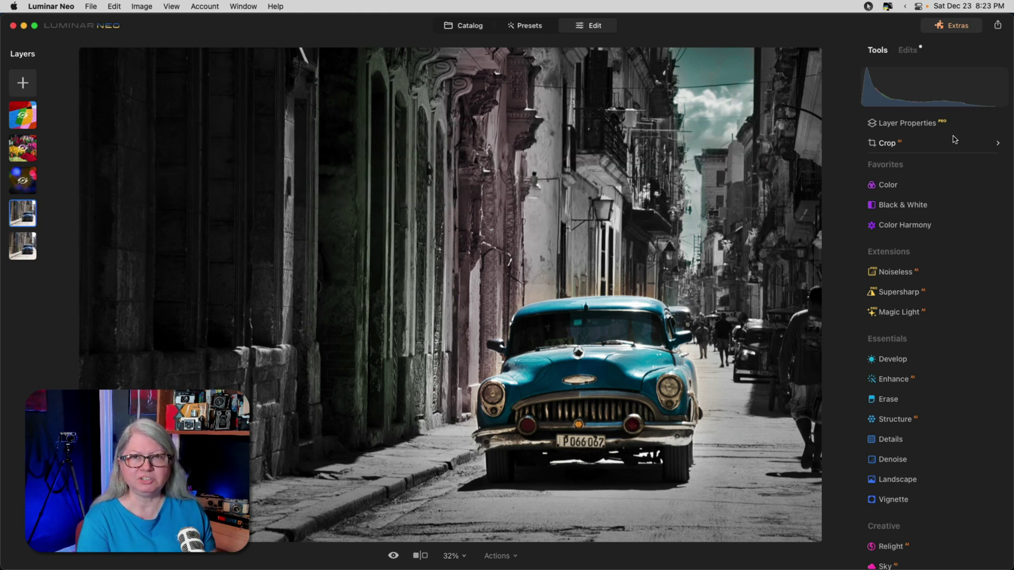
# - Make the hidden colourful layer visible and set its blending to Normal
pyautogui.rightClick(21, 177)
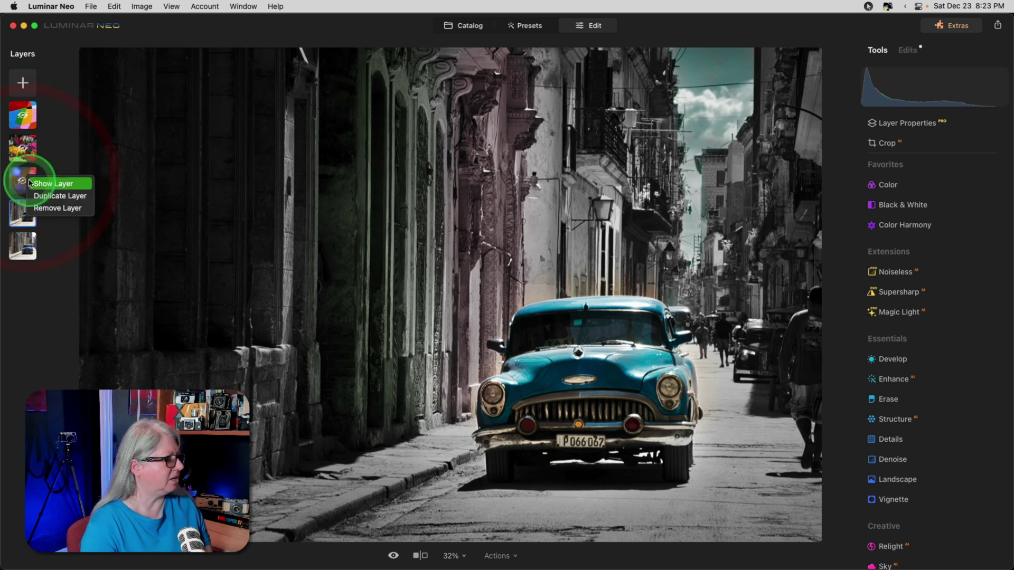
pyautogui.click(227, 191)
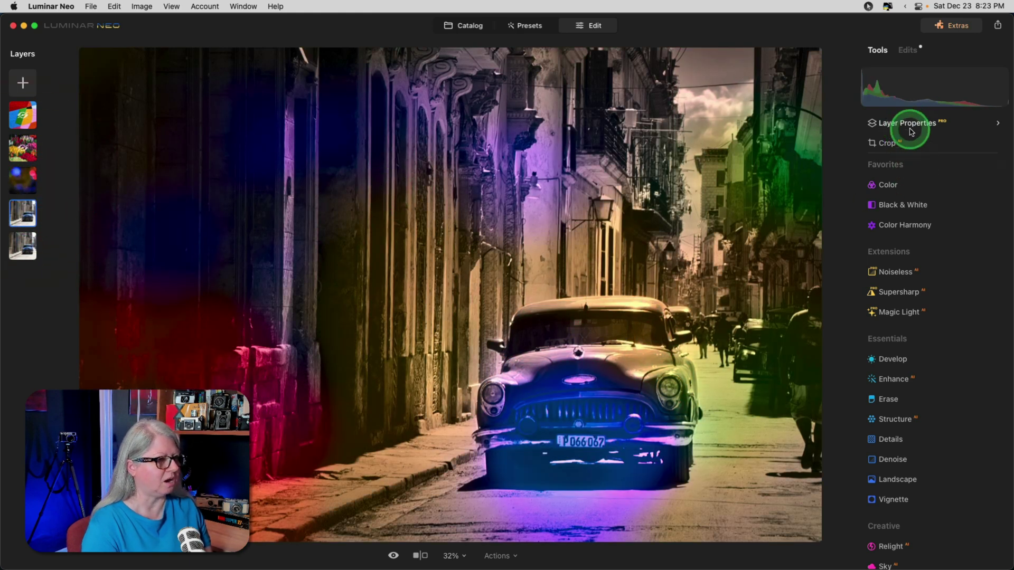
pyautogui.click(905, 123)
pyautogui.click(927, 201)
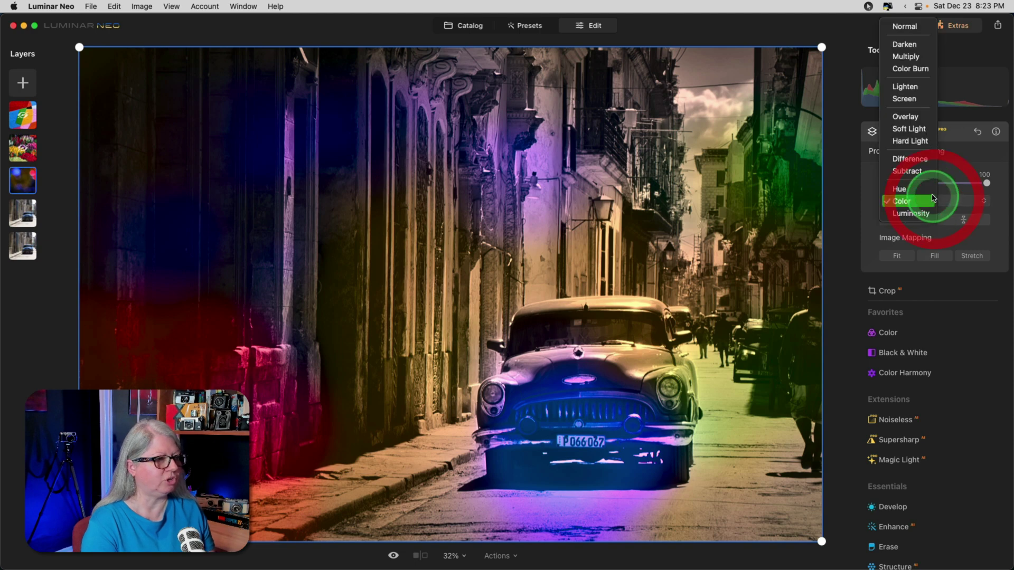
pyautogui.click(908, 25)
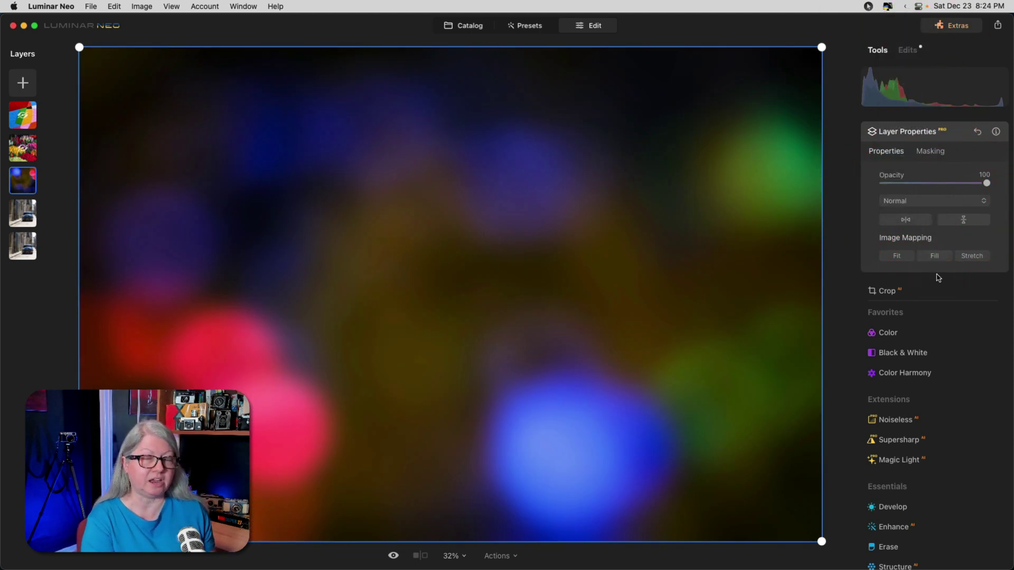
# - Compare the bokeh layer with and without blur, then blend it in Color at about 86% opacity
pyautogui.click(977, 126)
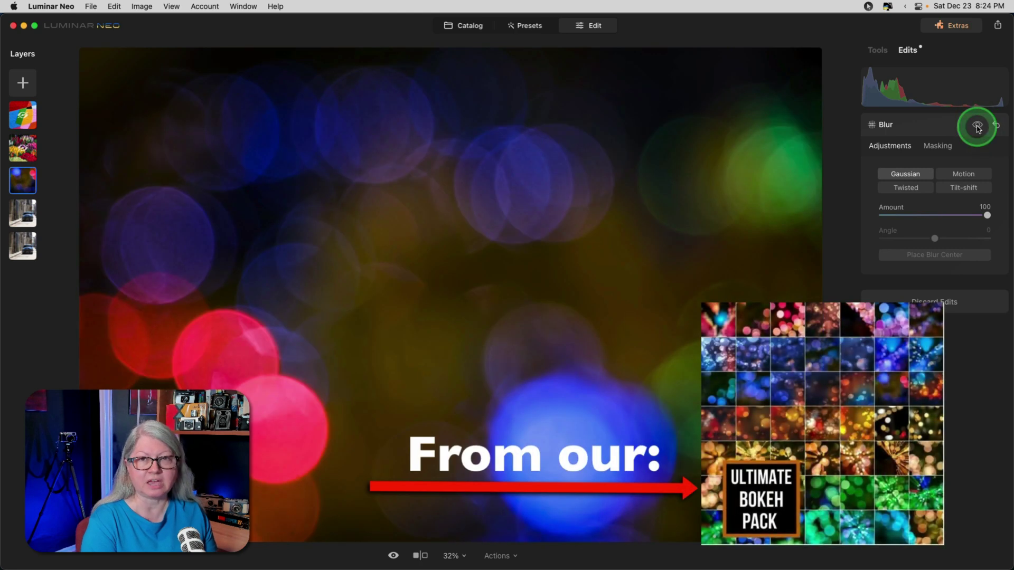
pyautogui.click(977, 127)
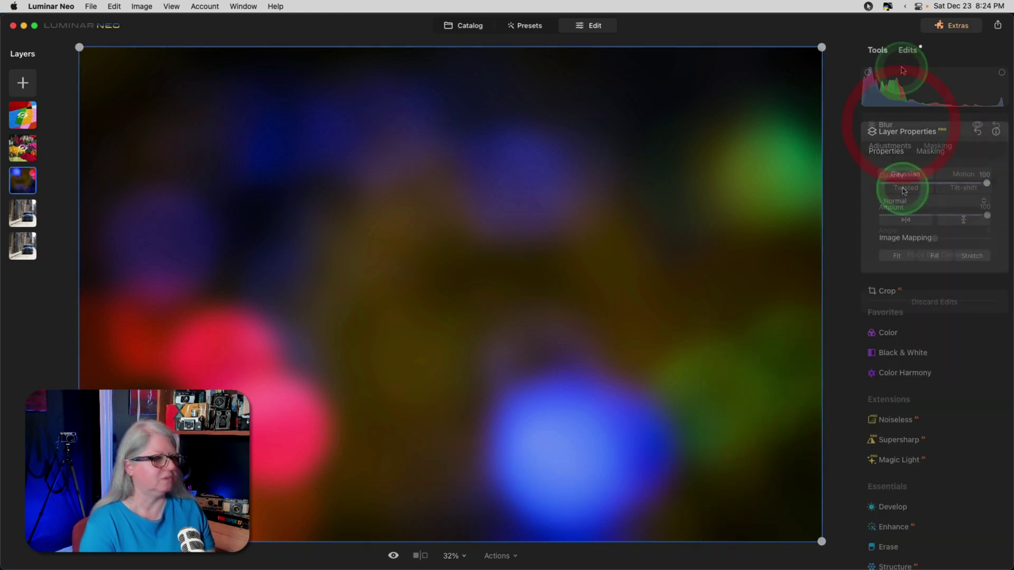
pyautogui.click(913, 201)
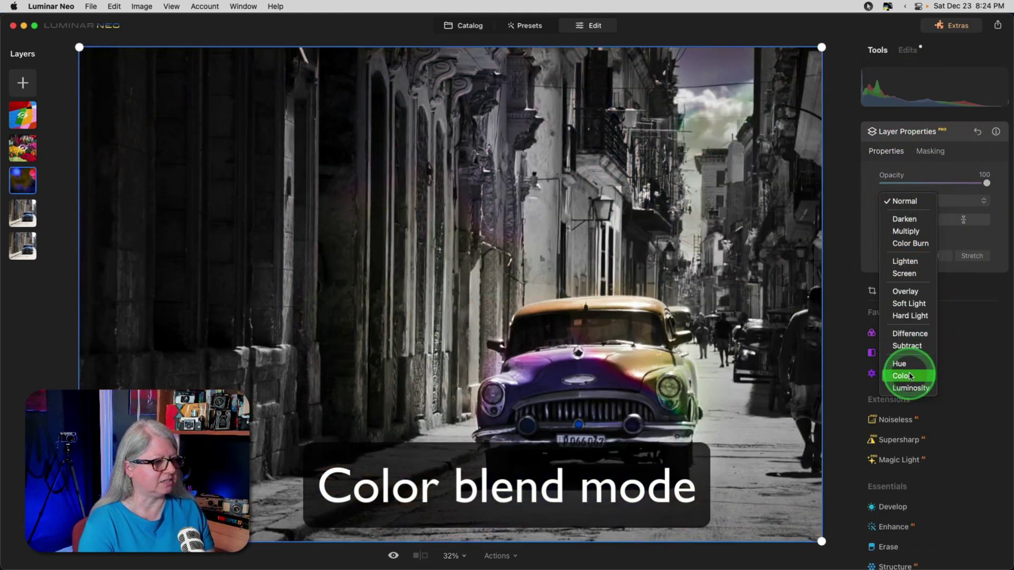
pyautogui.click(902, 375)
pyautogui.moveTo(986, 182)
pyautogui.mouseDown()
pyautogui.moveTo(855, 181)
pyautogui.moveTo(969, 186)
pyautogui.mouseUp()
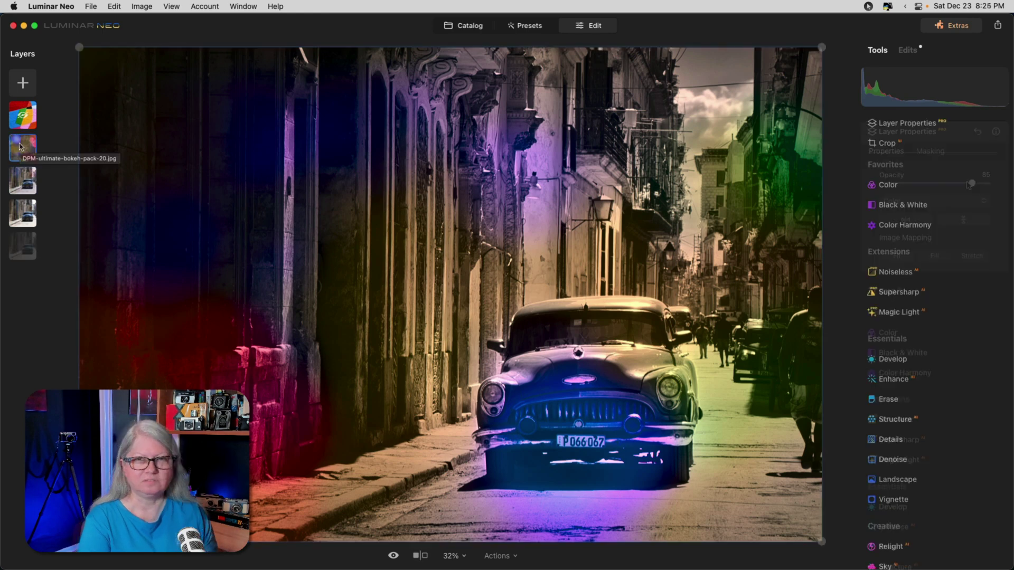
# - Delete the flowers layer, hide the bokeh layer, and show the rainbow layer
pyautogui.press('Delete')
pyautogui.rightClick(19, 146)
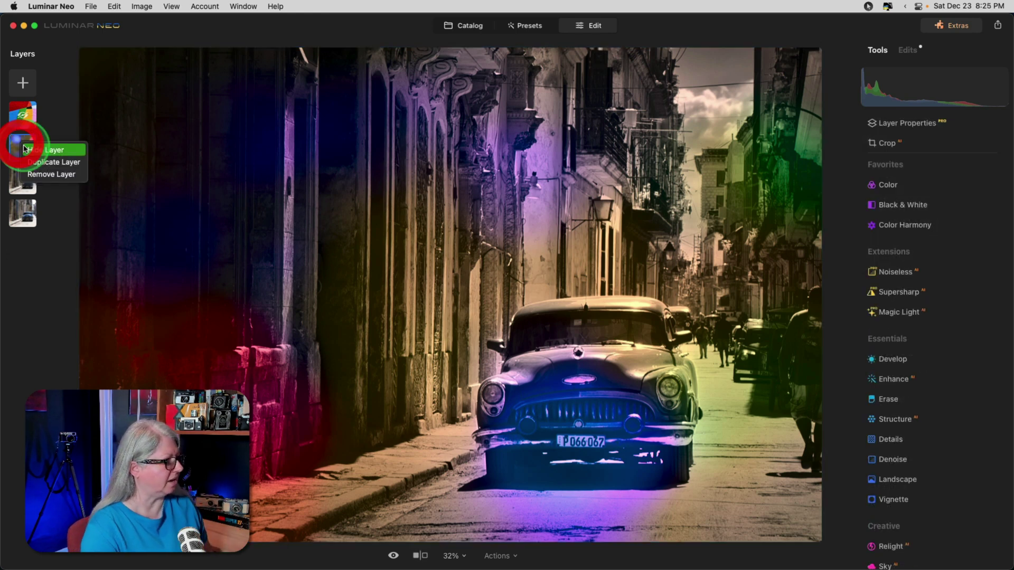
pyautogui.click(21, 117)
pyautogui.rightClick(21, 117)
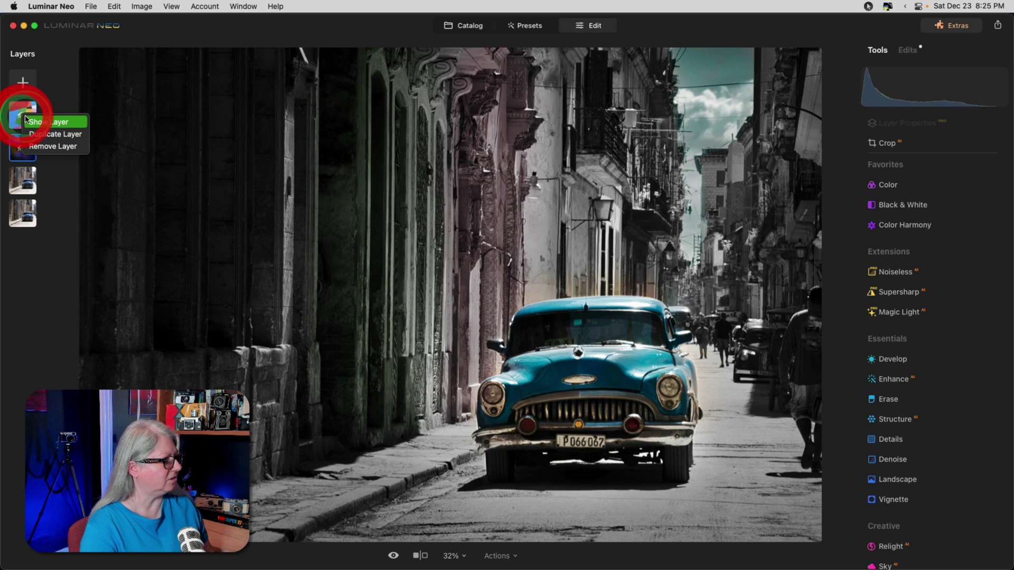
pyautogui.click(27, 119)
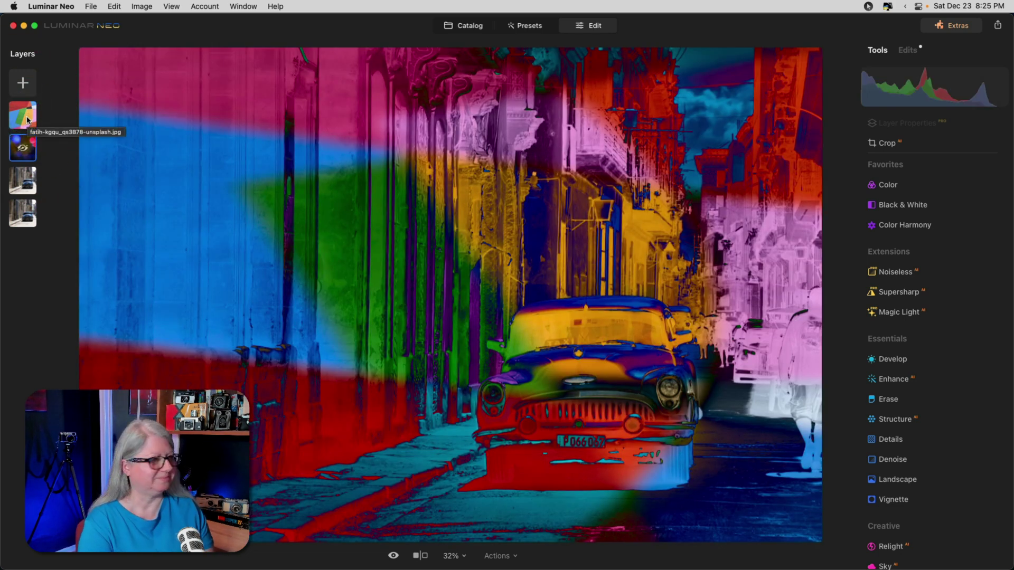
# - Select the rainbow layer and blend it over the street in Difference mode
pyautogui.click(23, 118)
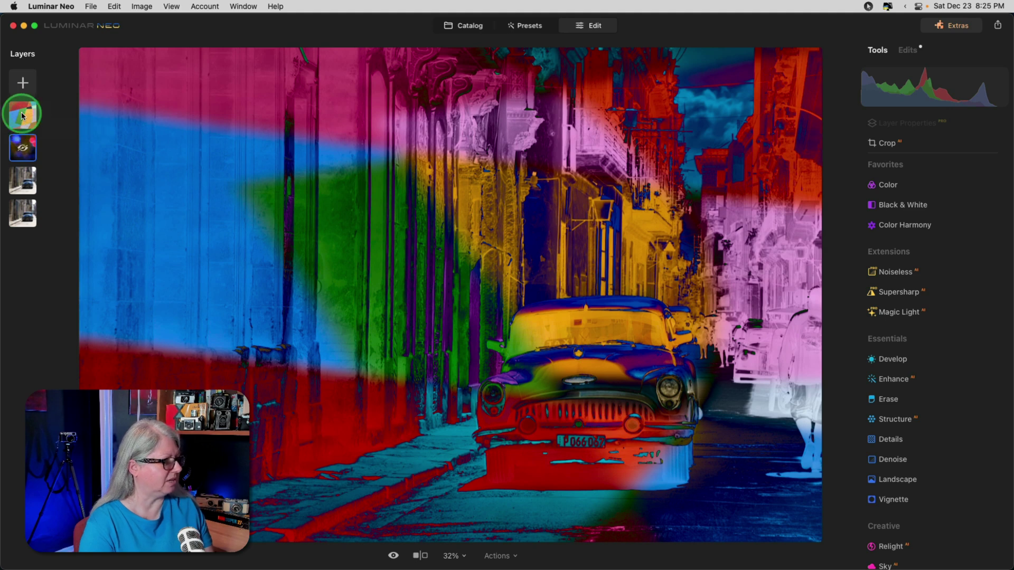
pyautogui.moveTo(916, 186); pyautogui.dragTo(950, 192)
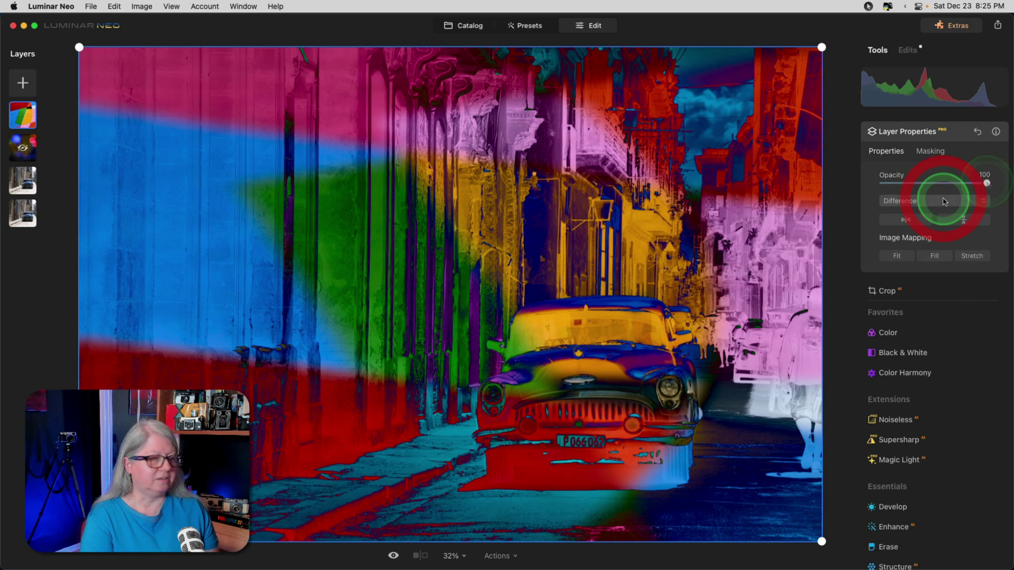
pyautogui.click(944, 201)
pyautogui.click(944, 201)
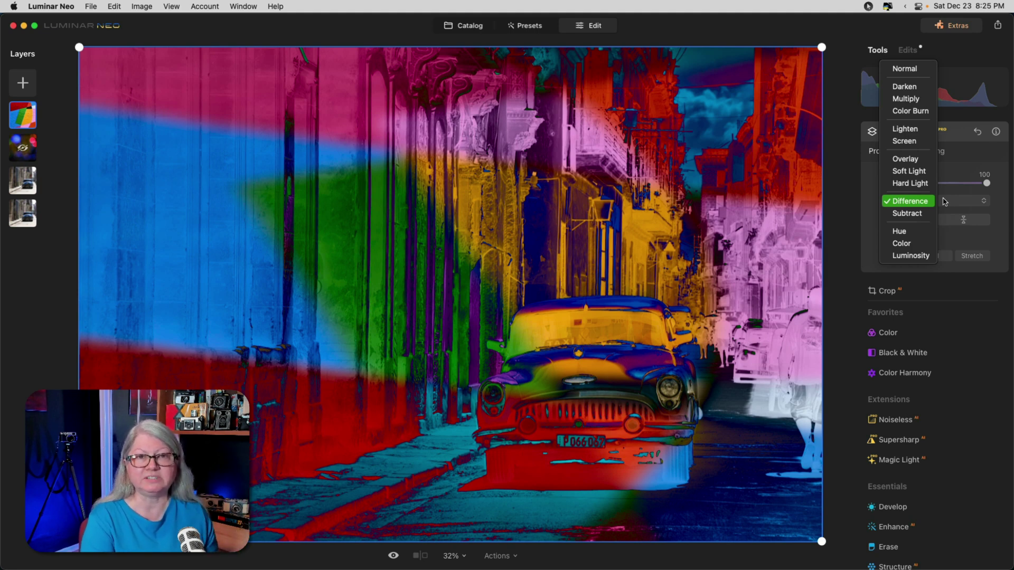
pyautogui.click(921, 203)
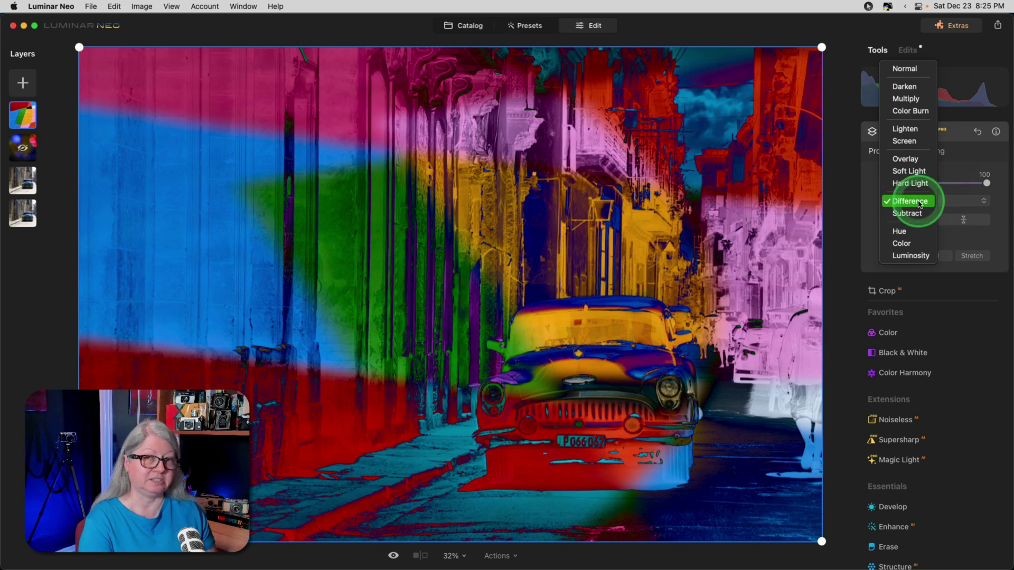
# - Return the rainbow layer to Normal blending and toggle its Blur off and on to compare
pyautogui.click(902, 71)
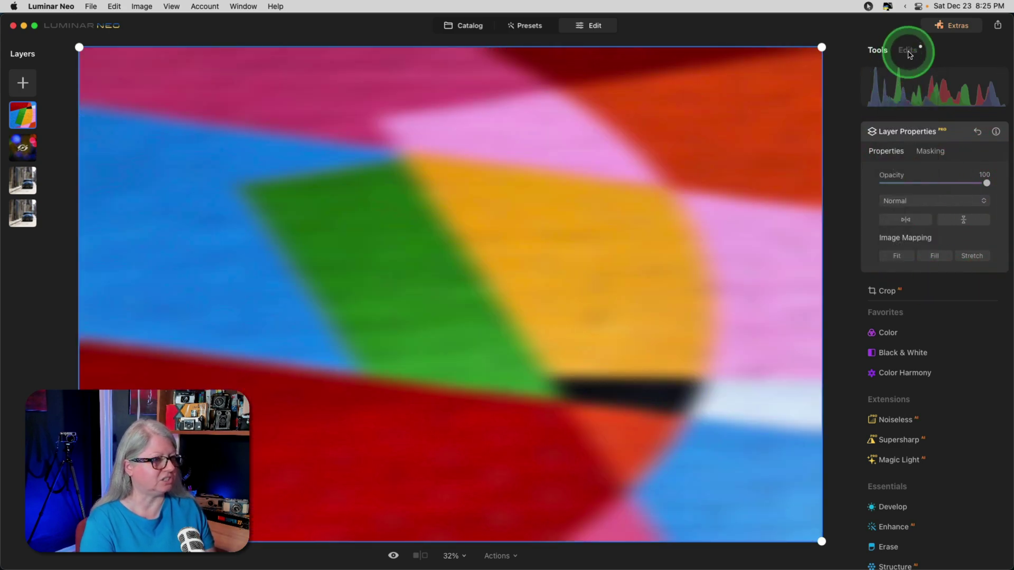
pyautogui.click(908, 50)
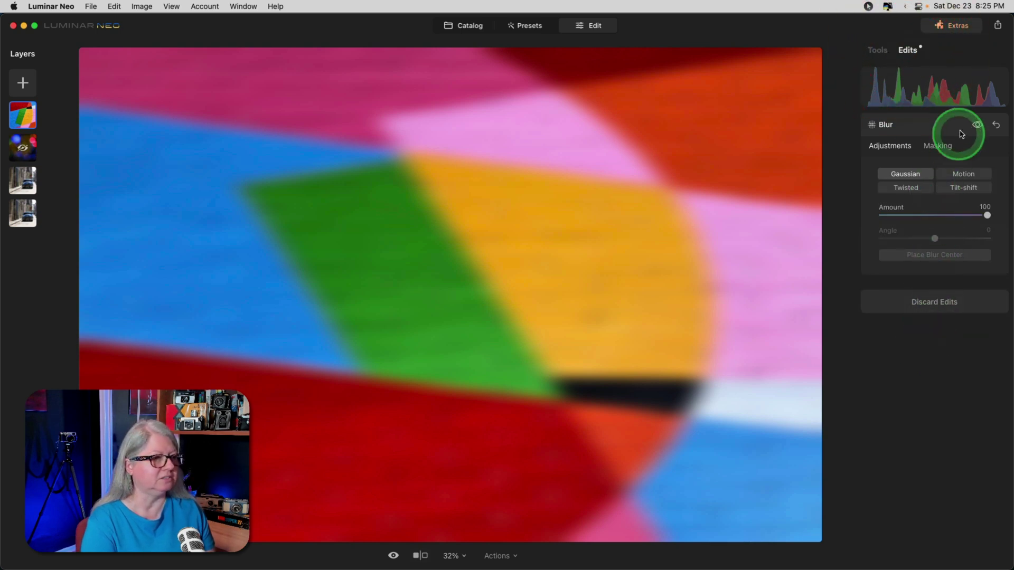
pyautogui.click(976, 126)
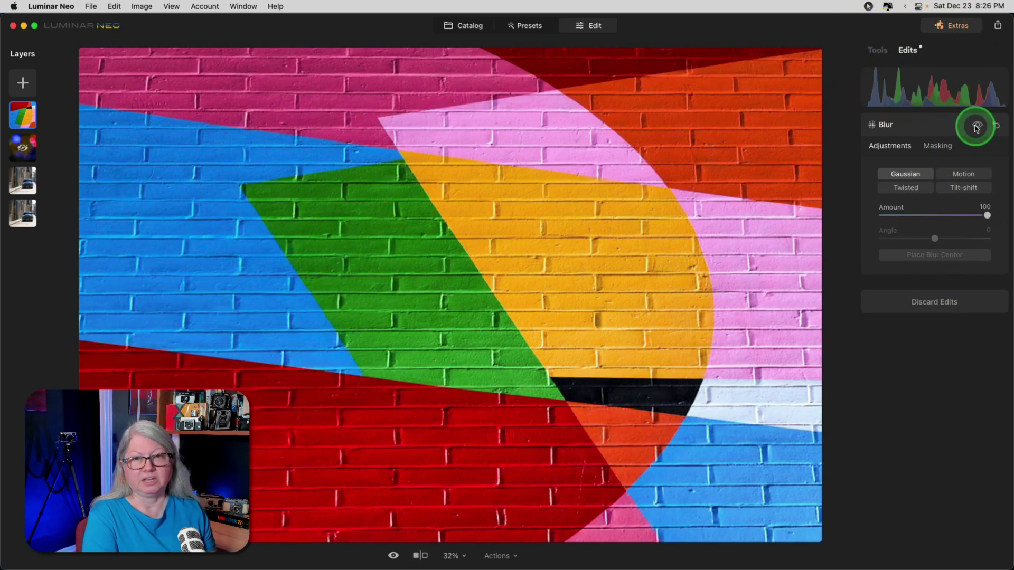
pyautogui.click(977, 127)
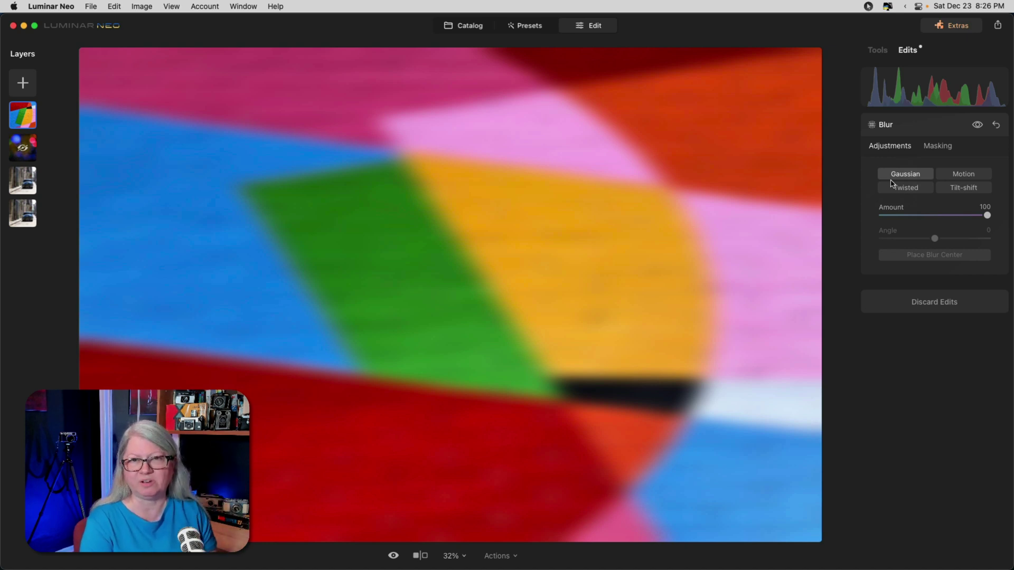
# - Try Darken and Color Burn blending on the rainbow layer with different opacities
pyautogui.click(876, 49)
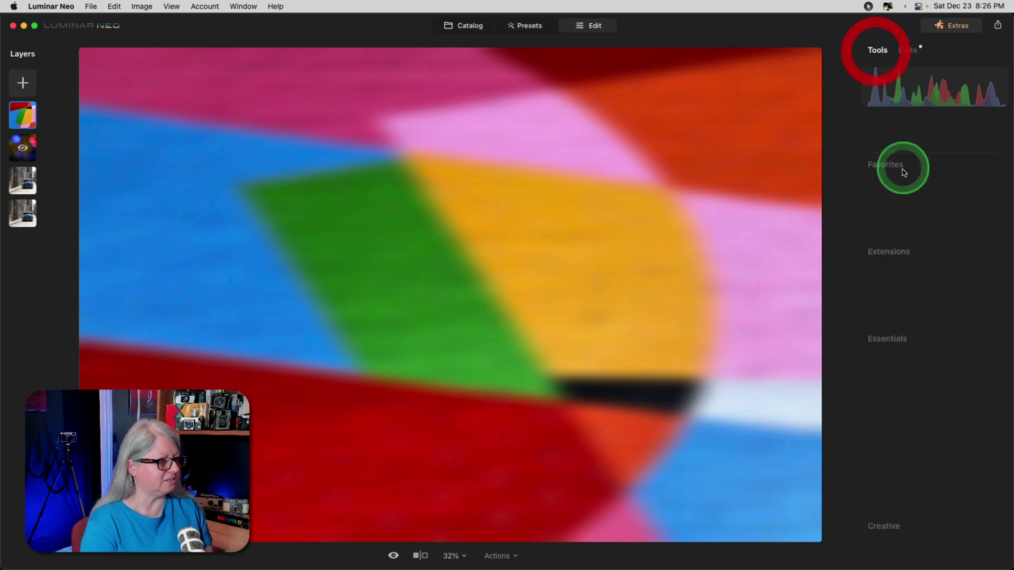
pyautogui.click(900, 123)
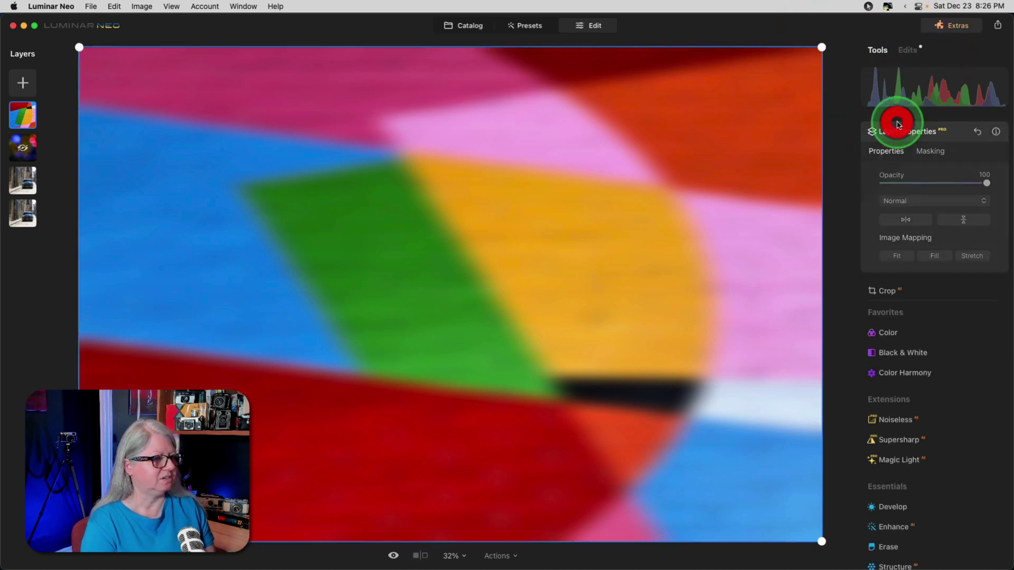
pyautogui.click(903, 204)
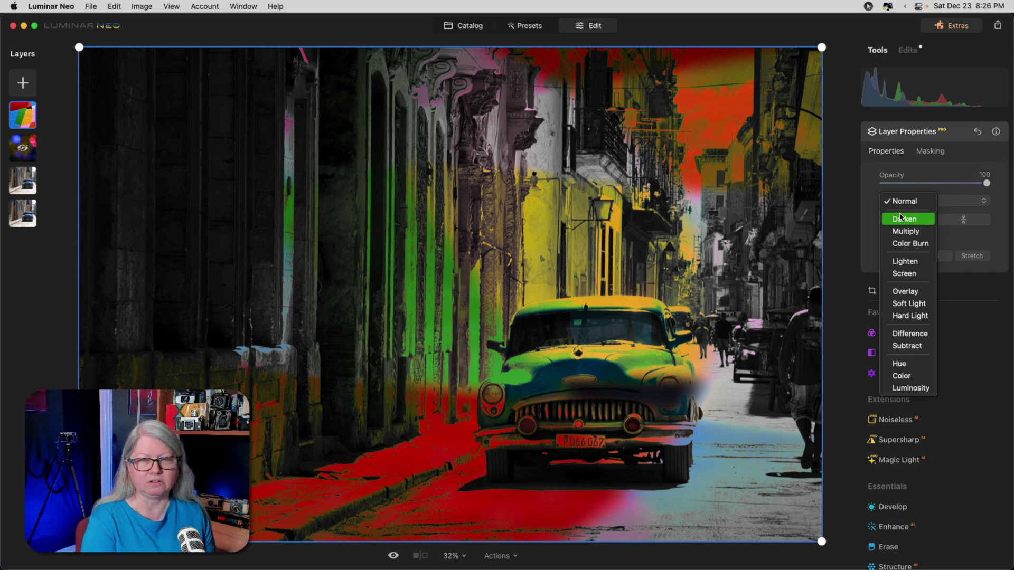
pyautogui.click(900, 218)
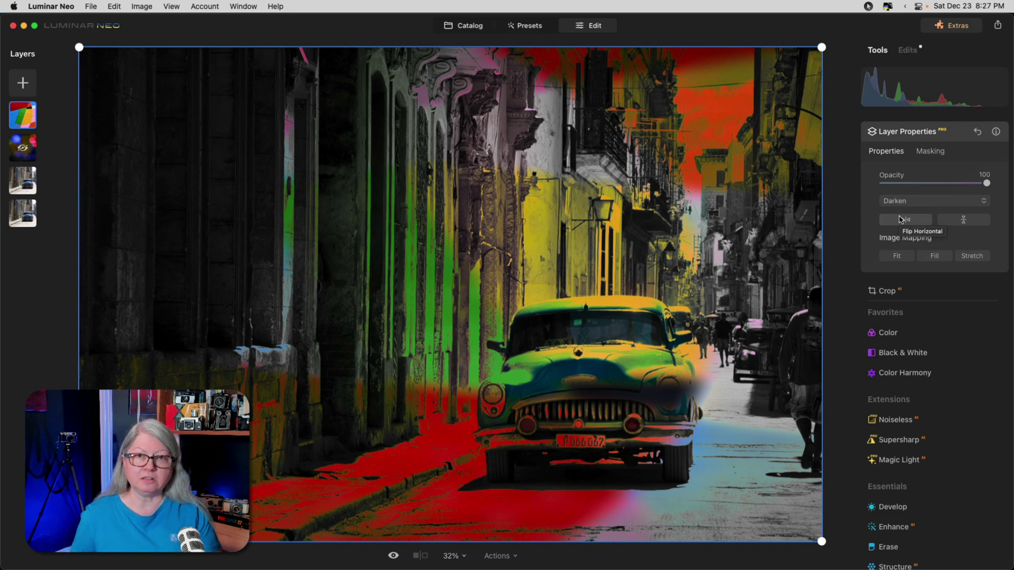
pyautogui.moveTo(986, 183); pyautogui.dragTo(956, 183)
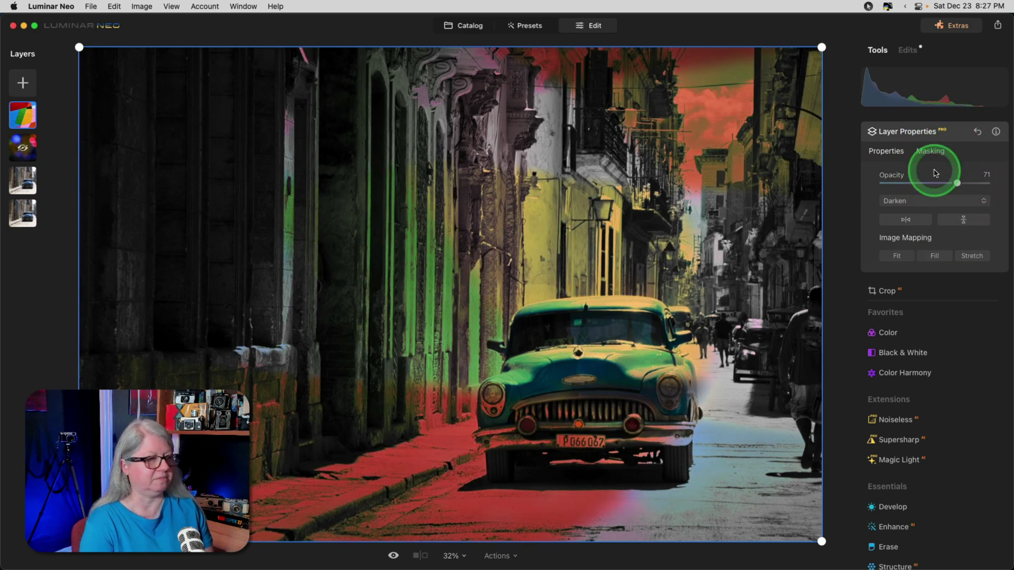
pyautogui.doubleClick(935, 174)
pyautogui.click(904, 201)
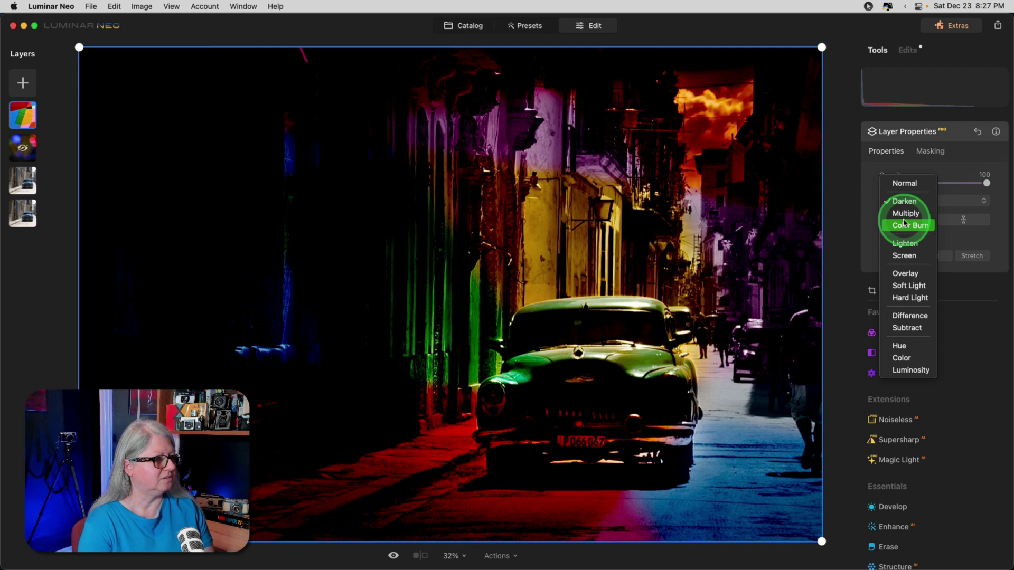
pyautogui.click(904, 224)
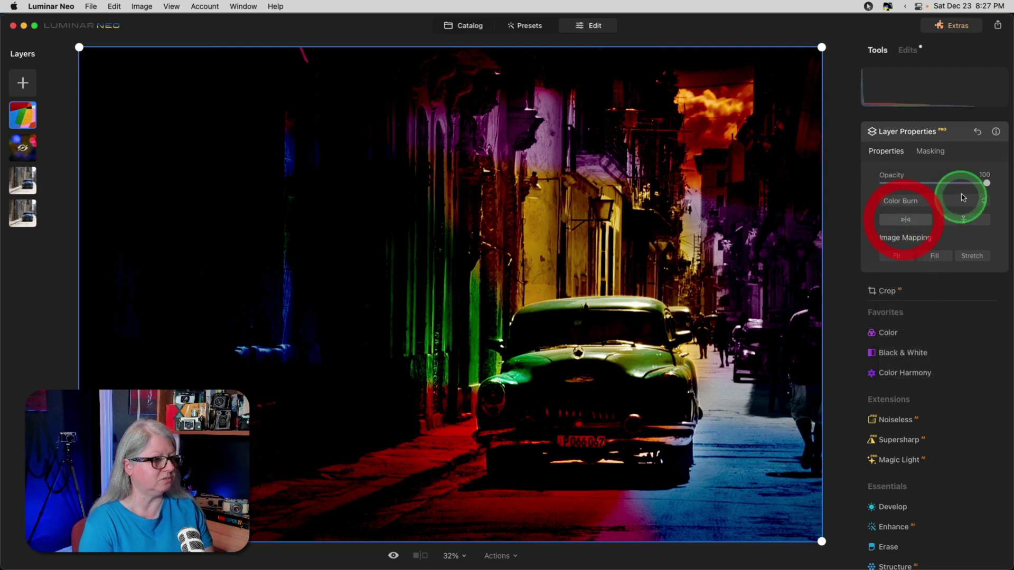
pyautogui.moveTo(985, 183)
pyautogui.mouseDown()
pyautogui.moveTo(893, 185)
pyautogui.moveTo(987, 183)
pyautogui.mouseUp()
# - Preview Screen, then settle the rainbow layer on Overlay at 86% opacity
pyautogui.click(916, 199)
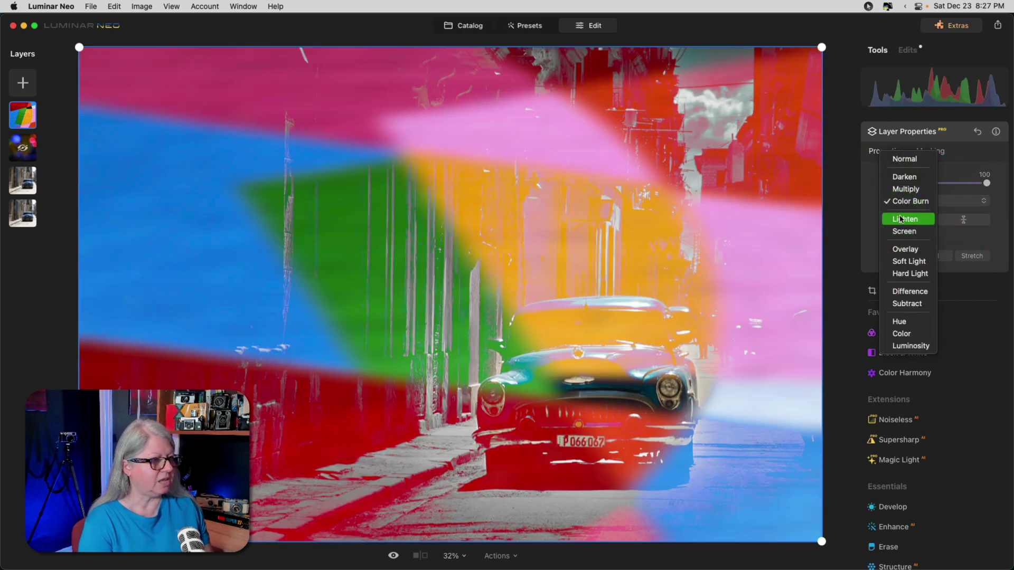
pyautogui.click(901, 219)
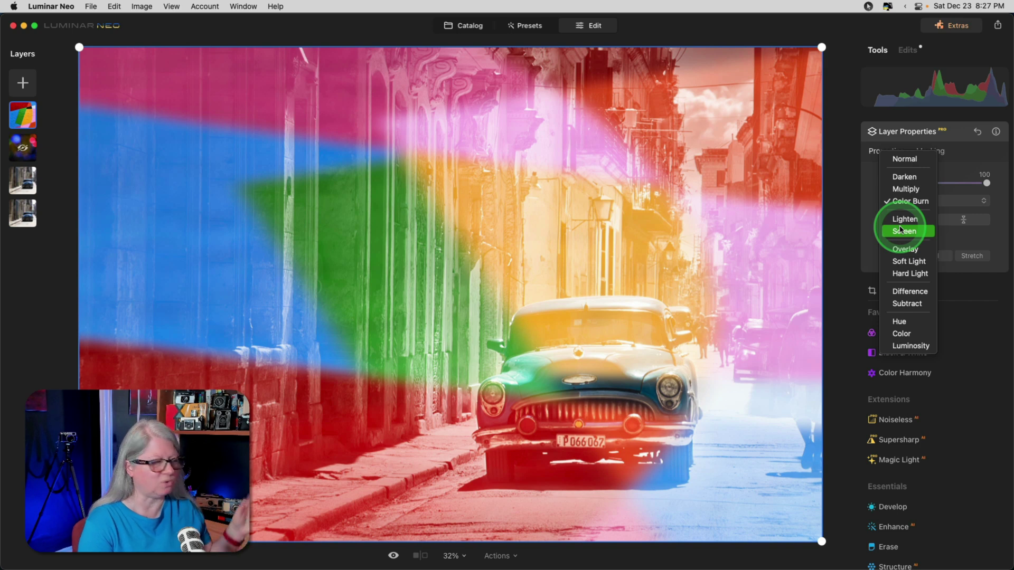
pyautogui.click(902, 248)
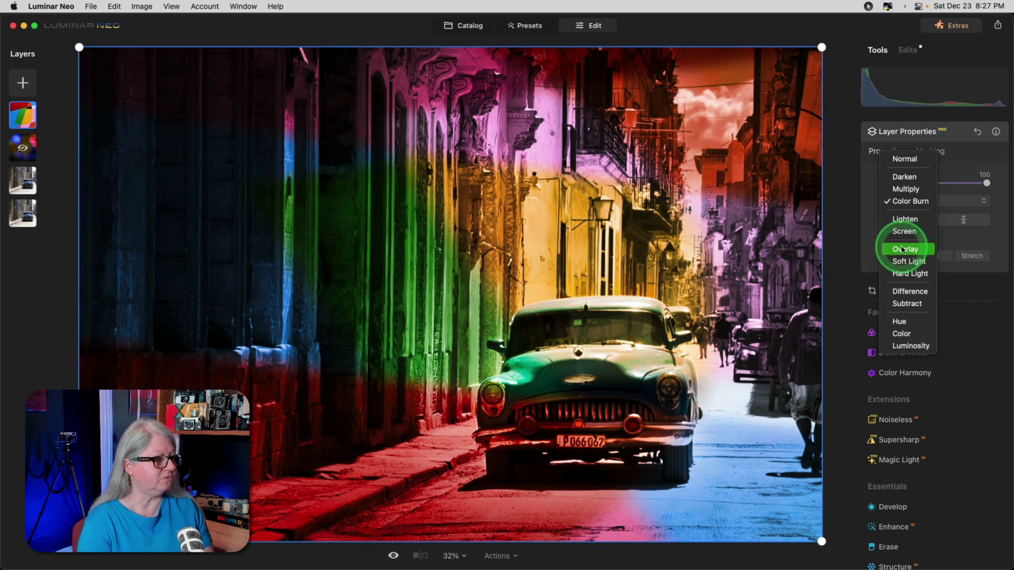
pyautogui.click(903, 248)
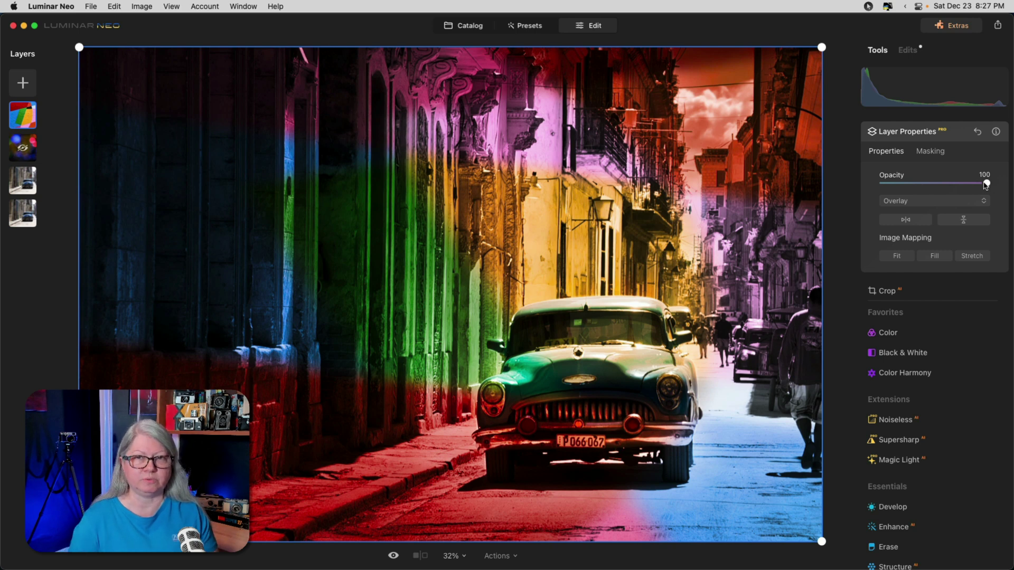
pyautogui.moveTo(986, 183); pyautogui.dragTo(971, 182)
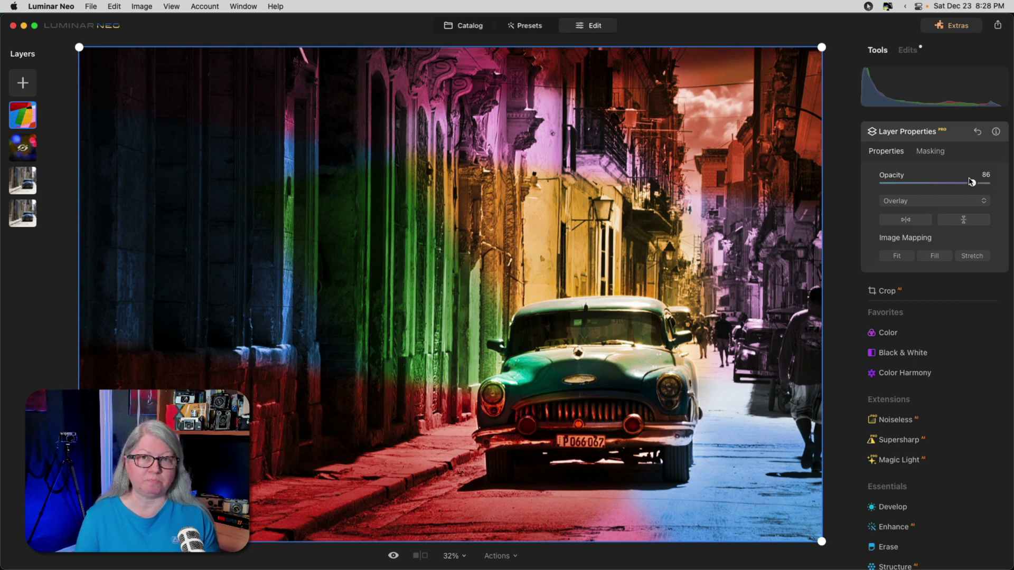
pyautogui.click(972, 182)
pyautogui.click(953, 134)
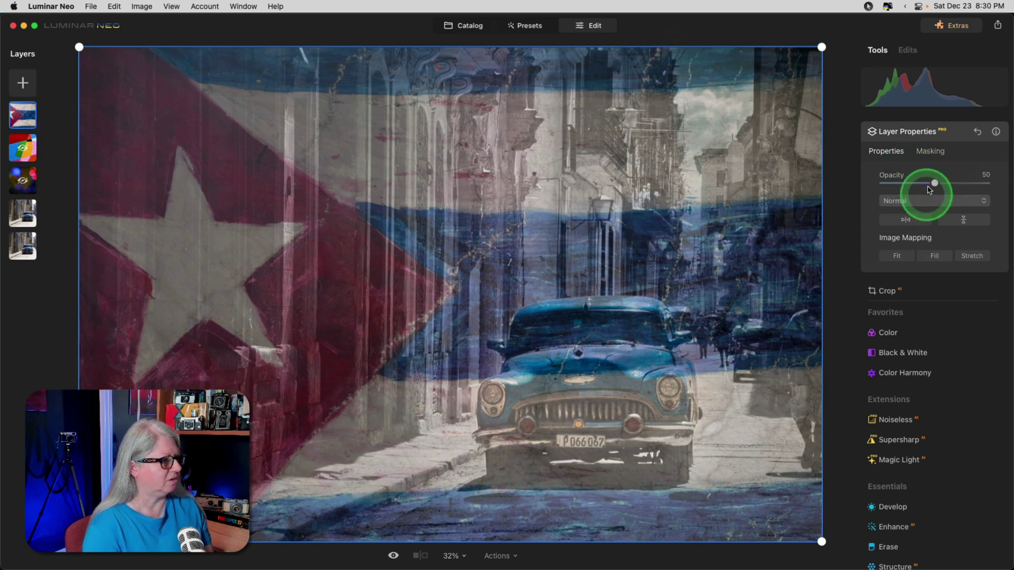
# - Raise the flag layer from 50 to full opacity, blend it in Soft Light, and ease opacity to 98
pyautogui.moveTo(932, 183); pyautogui.dragTo(986, 183)
pyautogui.click(913, 201)
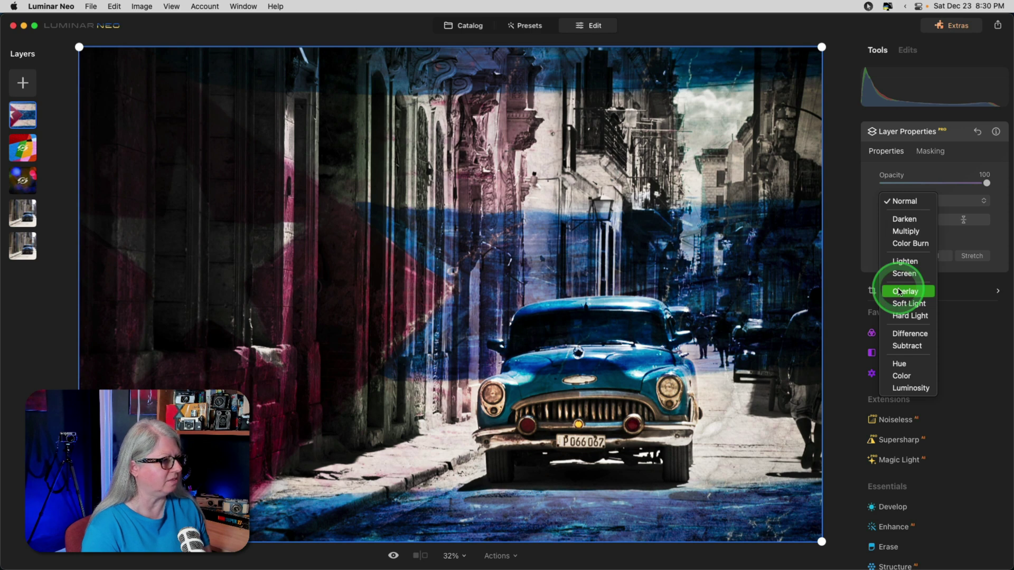
pyautogui.click(907, 304)
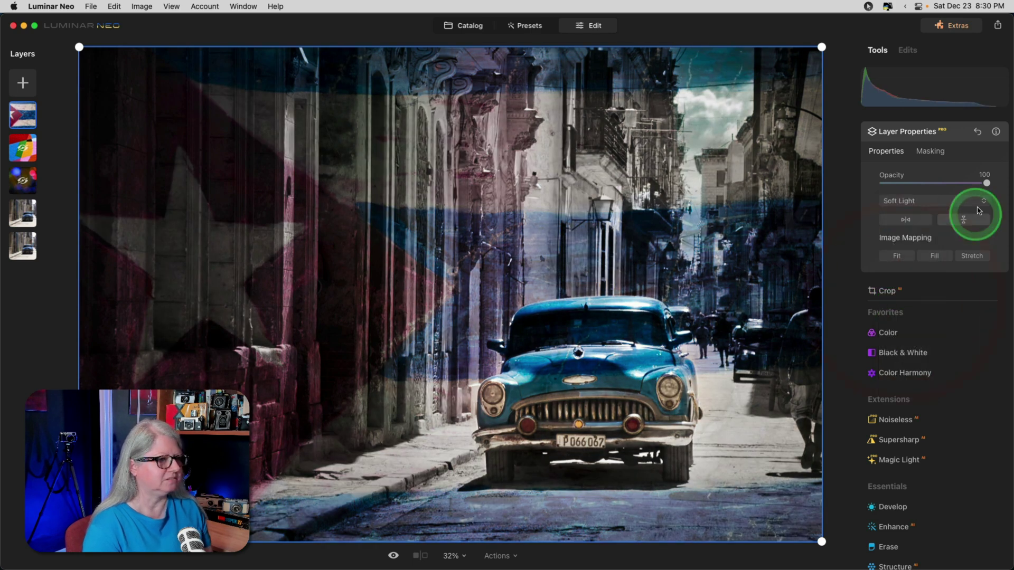
pyautogui.moveTo(985, 183); pyautogui.dragTo(976, 184)
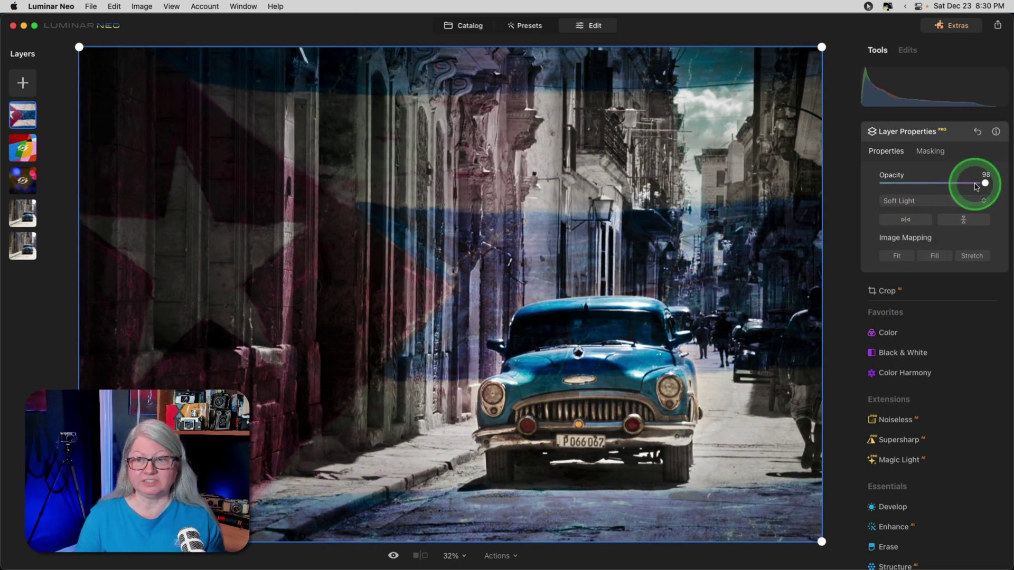